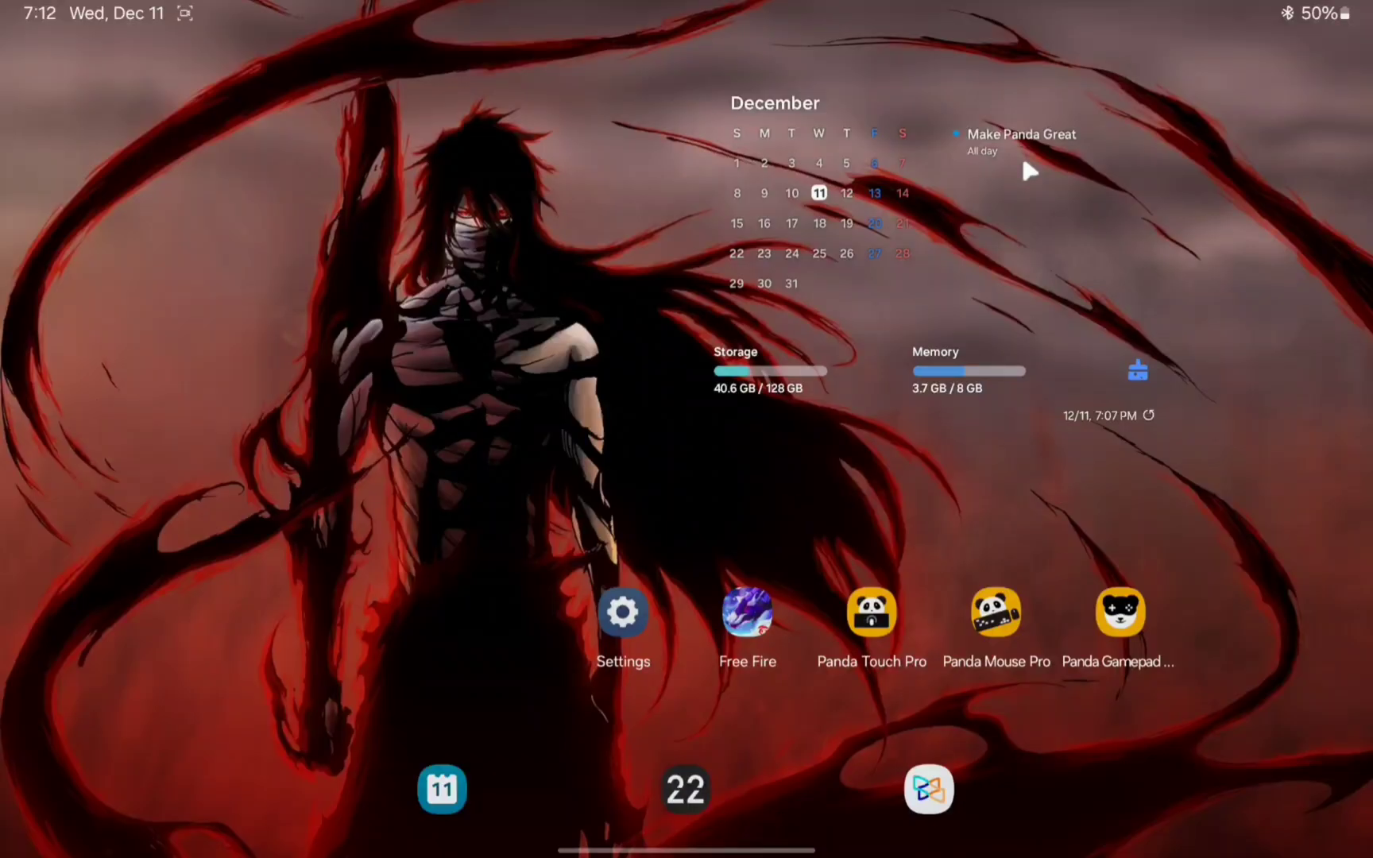
- Pull down Quick settings and open the Wi-Fi network list to join NoPass416 5G
drag(1037, 9, 972, 364)
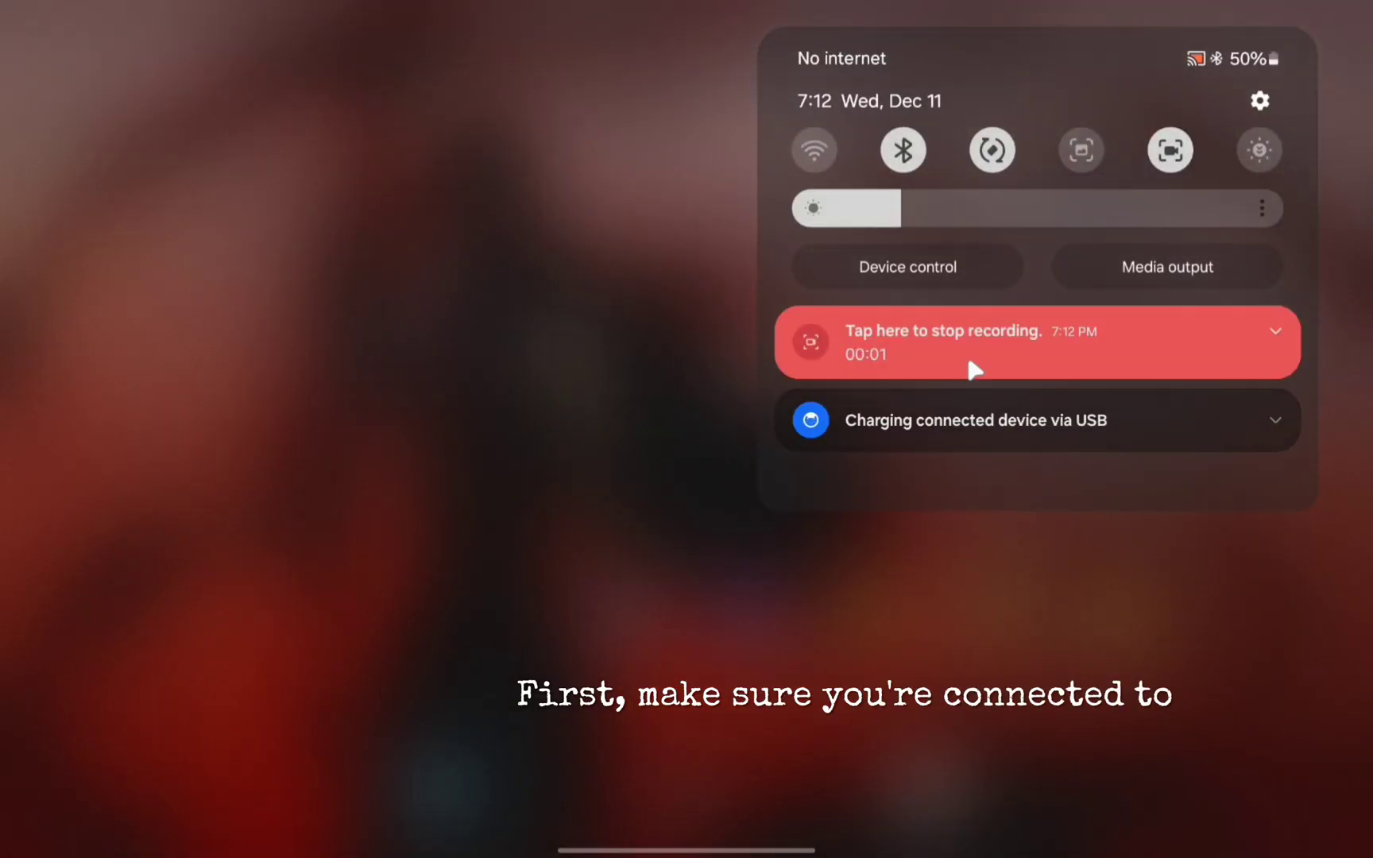
click(814, 147)
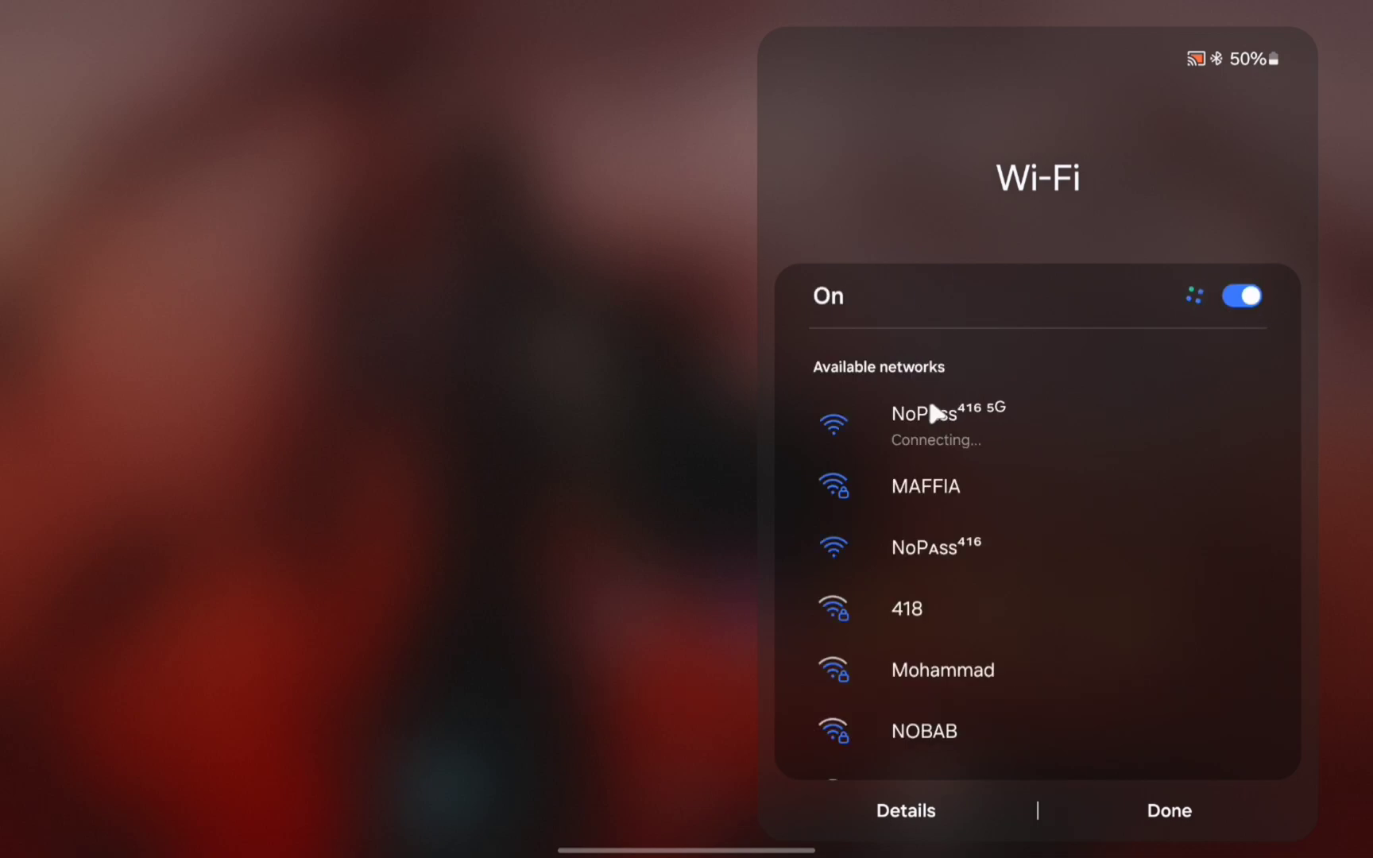
- Close the Wi-Fi list and reach About tablet by searching Settings for 'about device'
click(1166, 813)
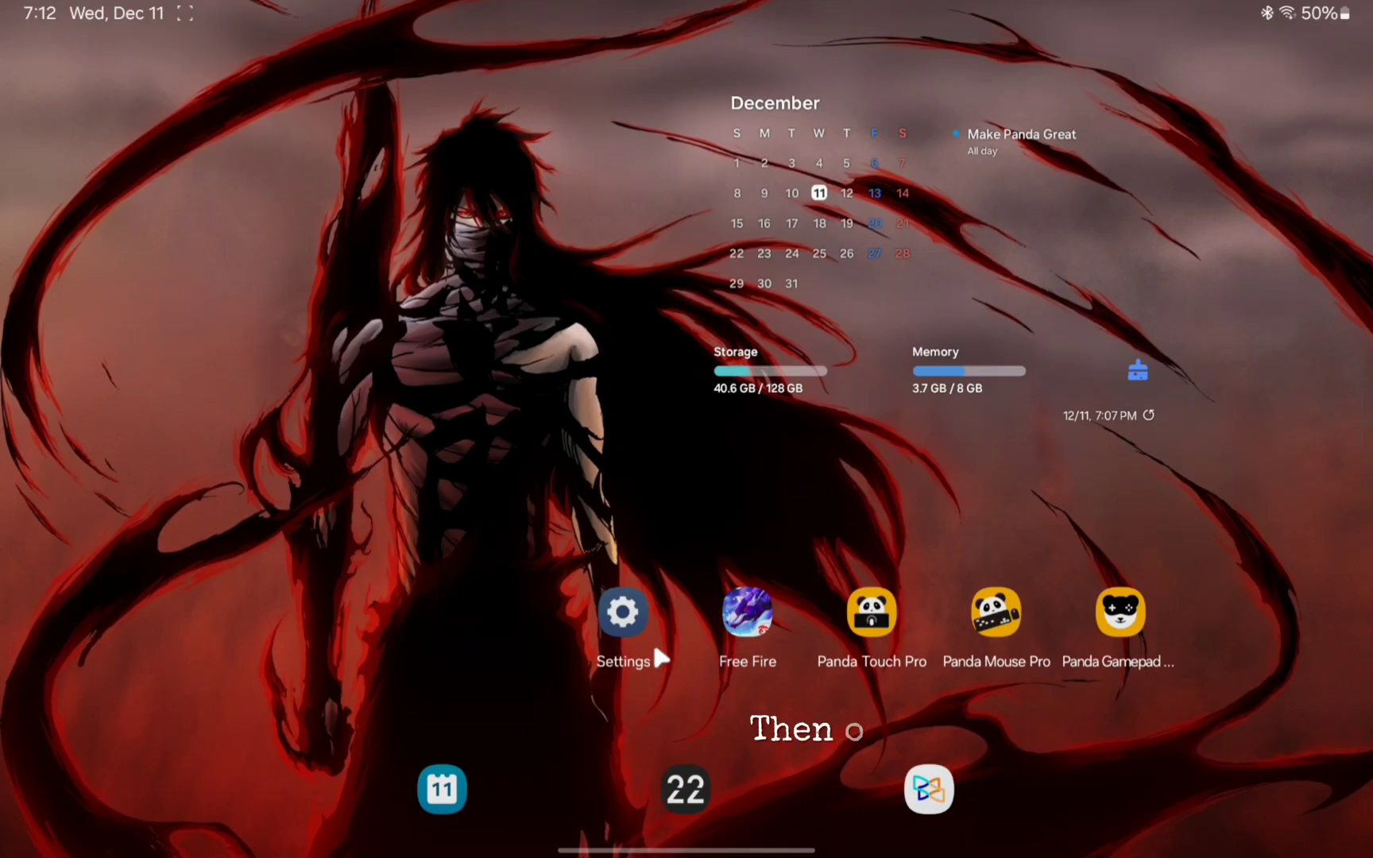
click(646, 634)
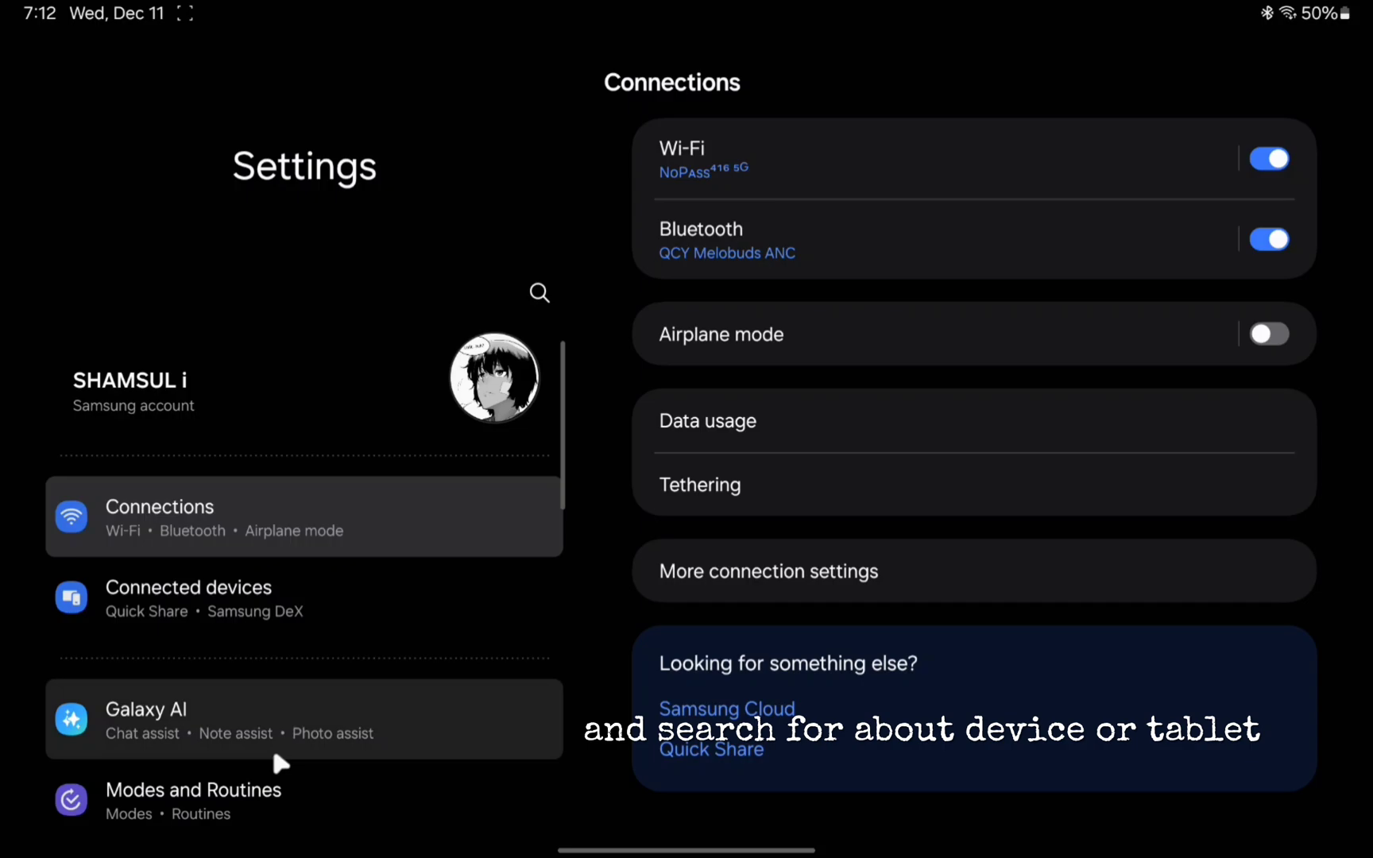
click(558, 300)
text(ab)
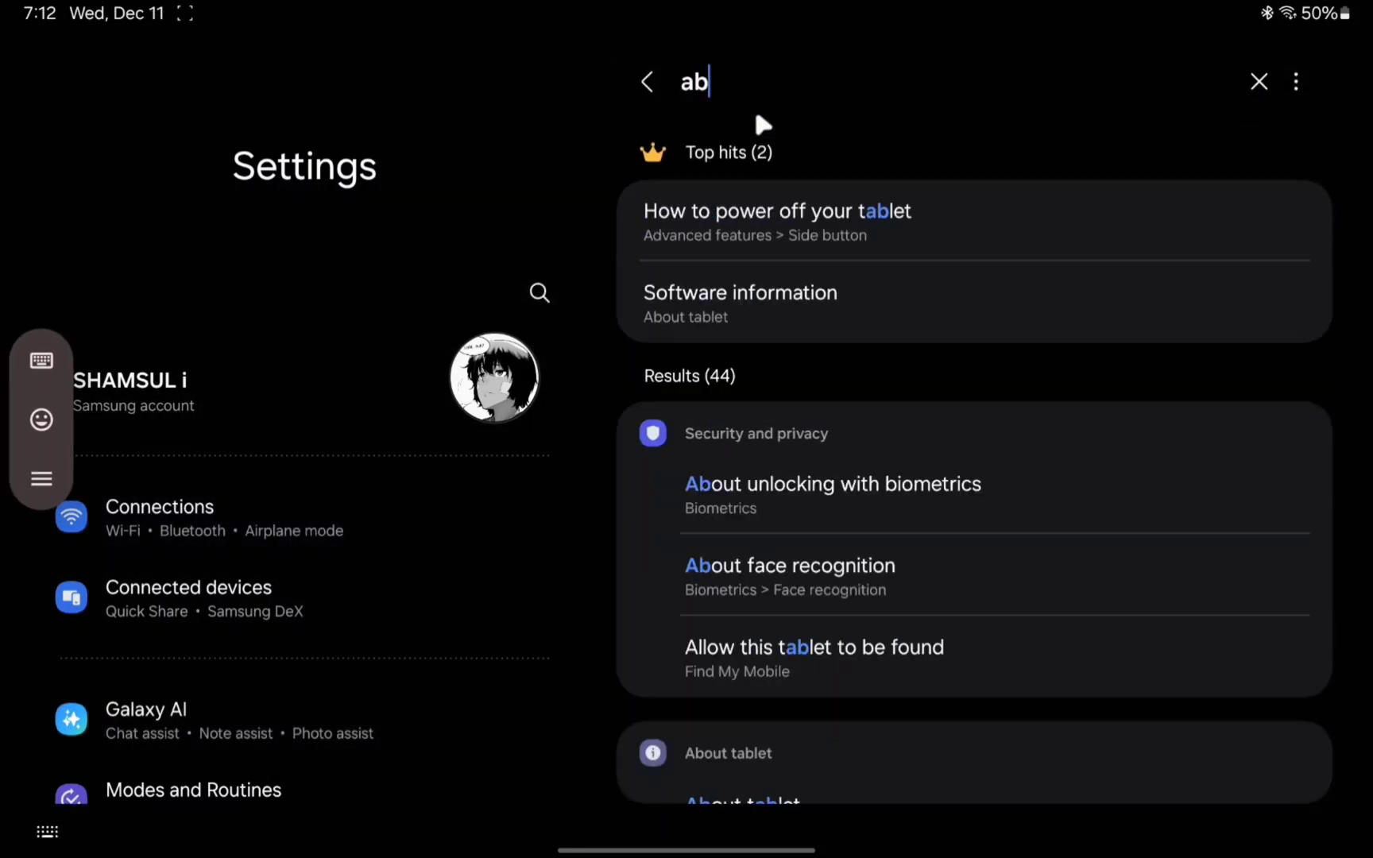
text(out device)
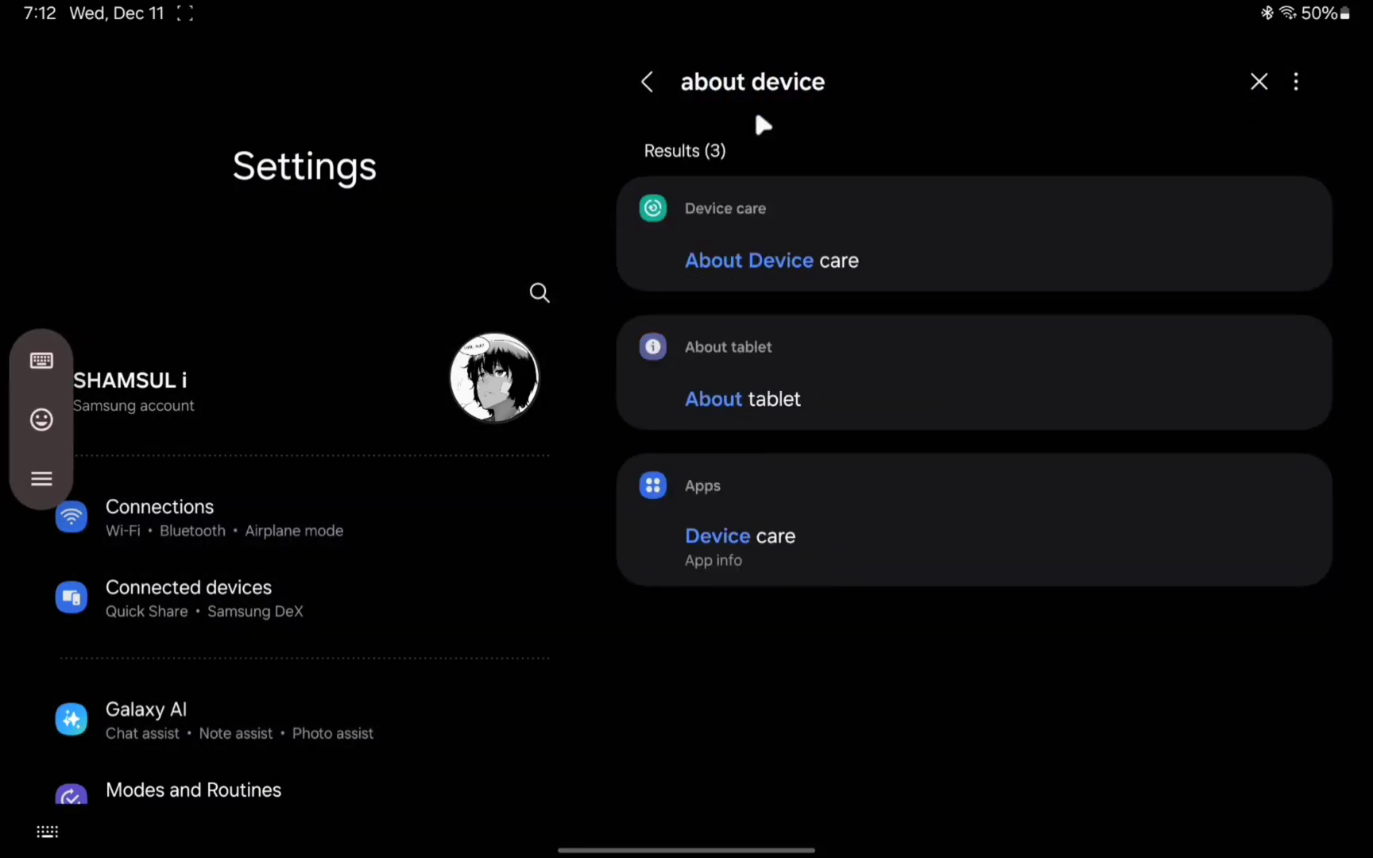
click(804, 380)
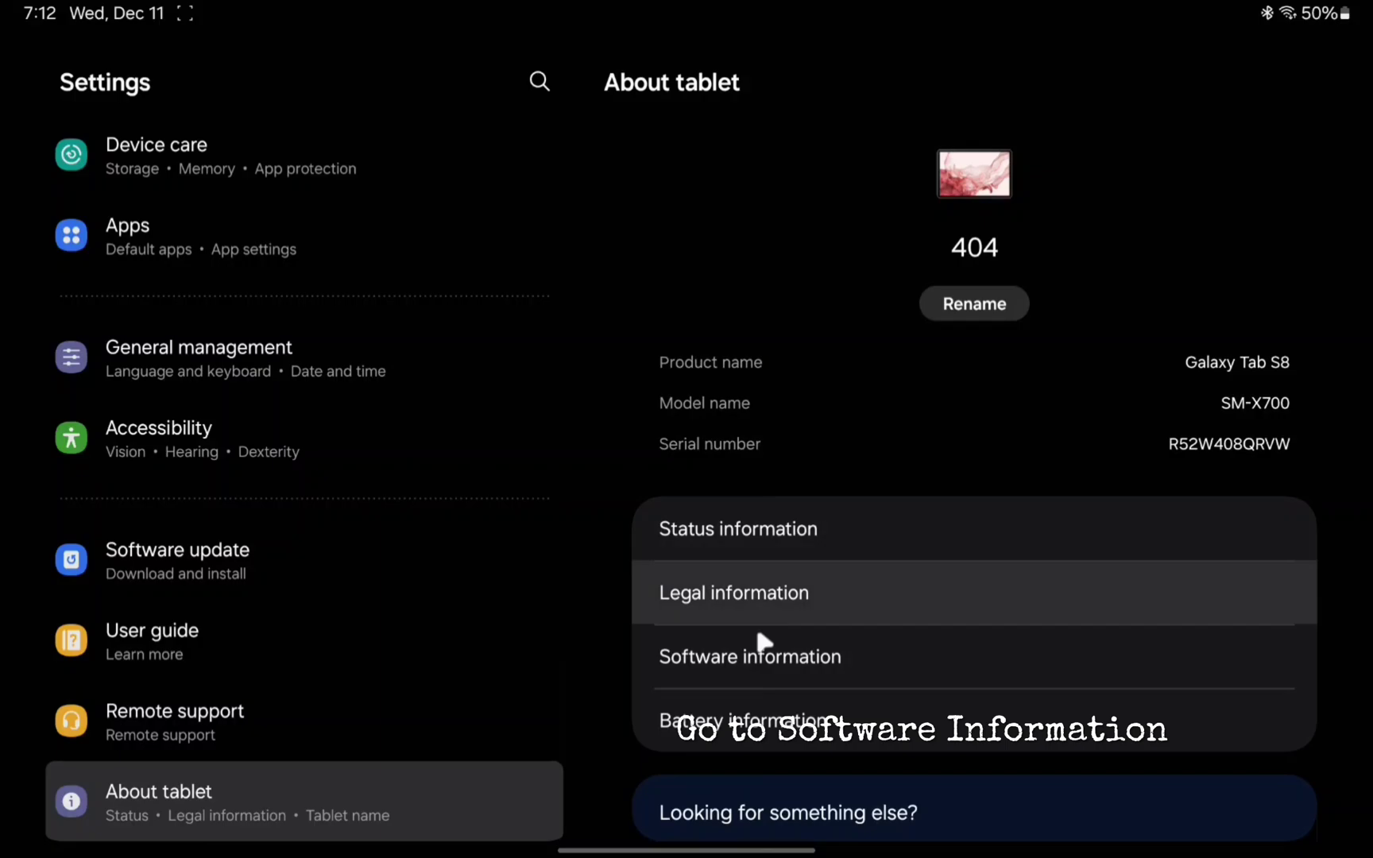
- Unlock developer mode by repeatedly tapping Build number in Software information, then reach Developer options
click(743, 679)
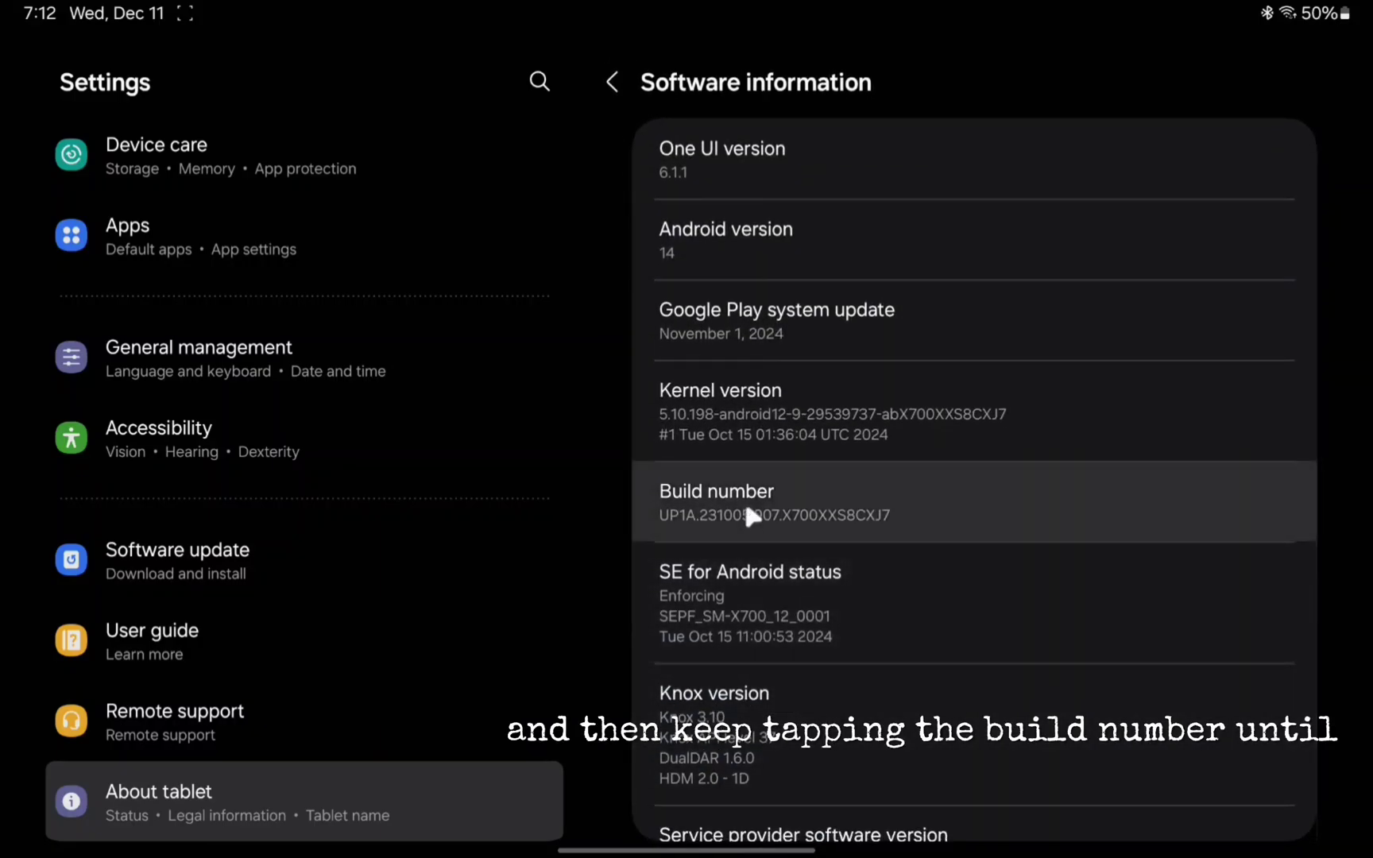
click(744, 497)
click(744, 499)
click(744, 498)
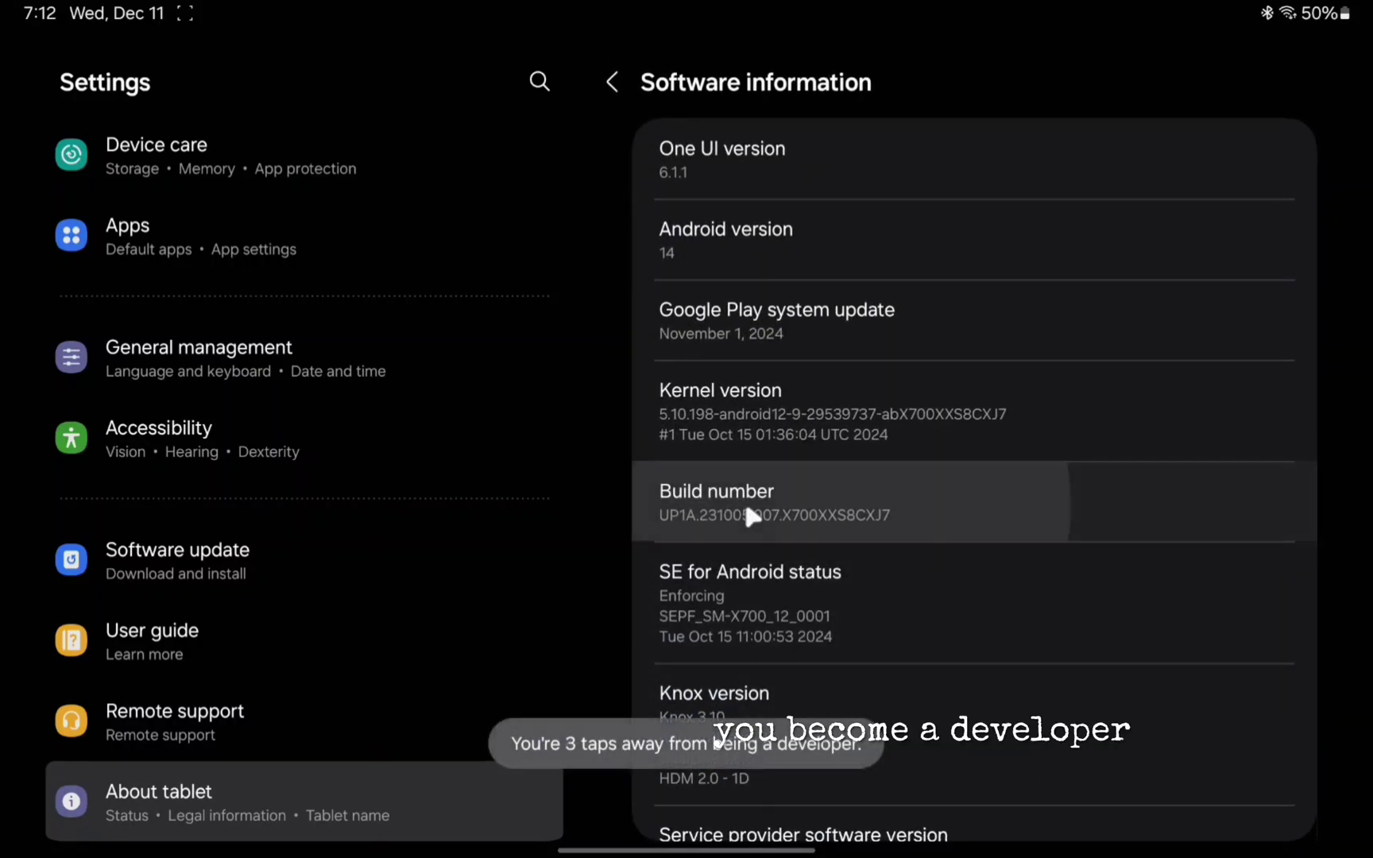
click(744, 497)
click(744, 498)
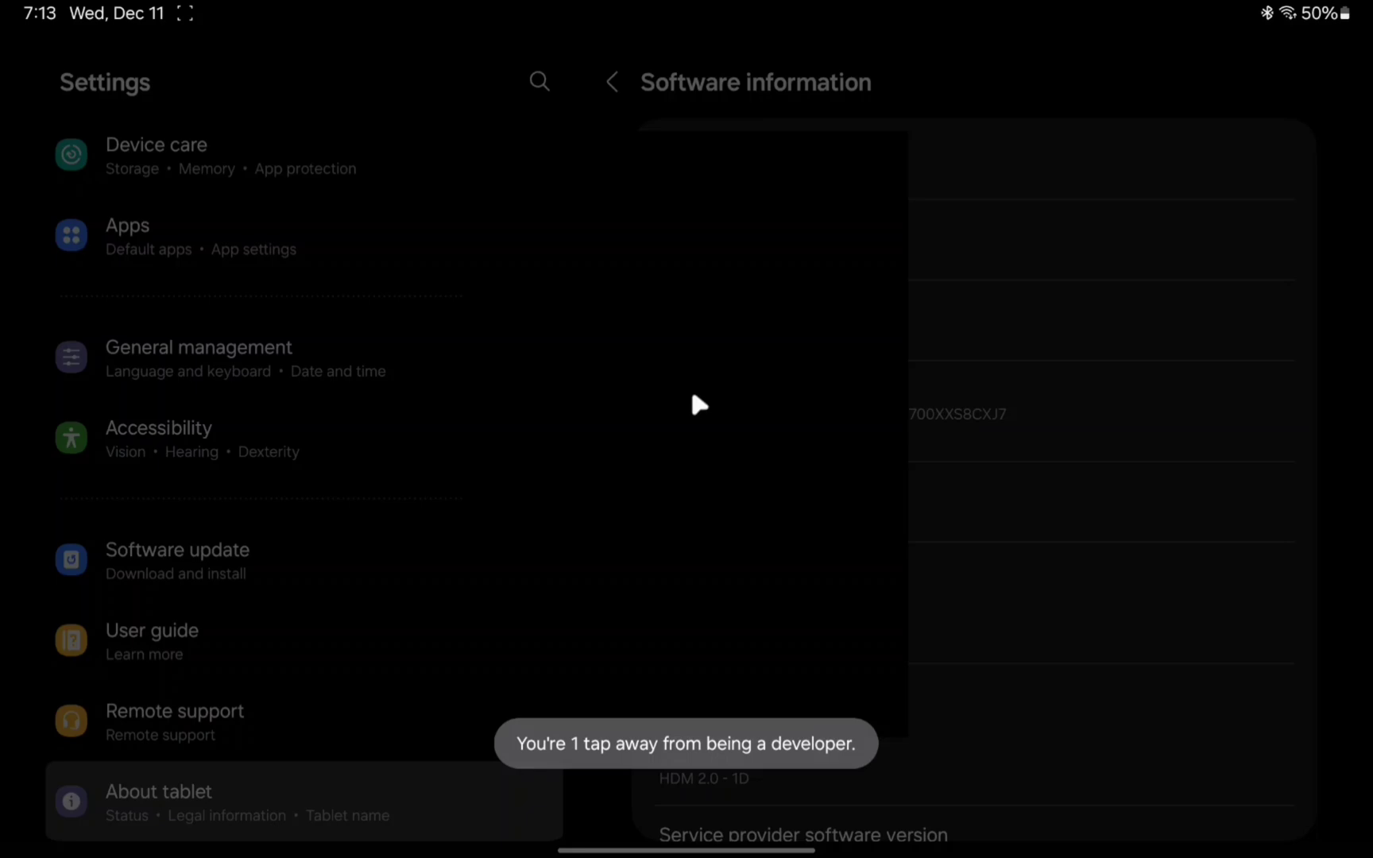
click(679, 586)
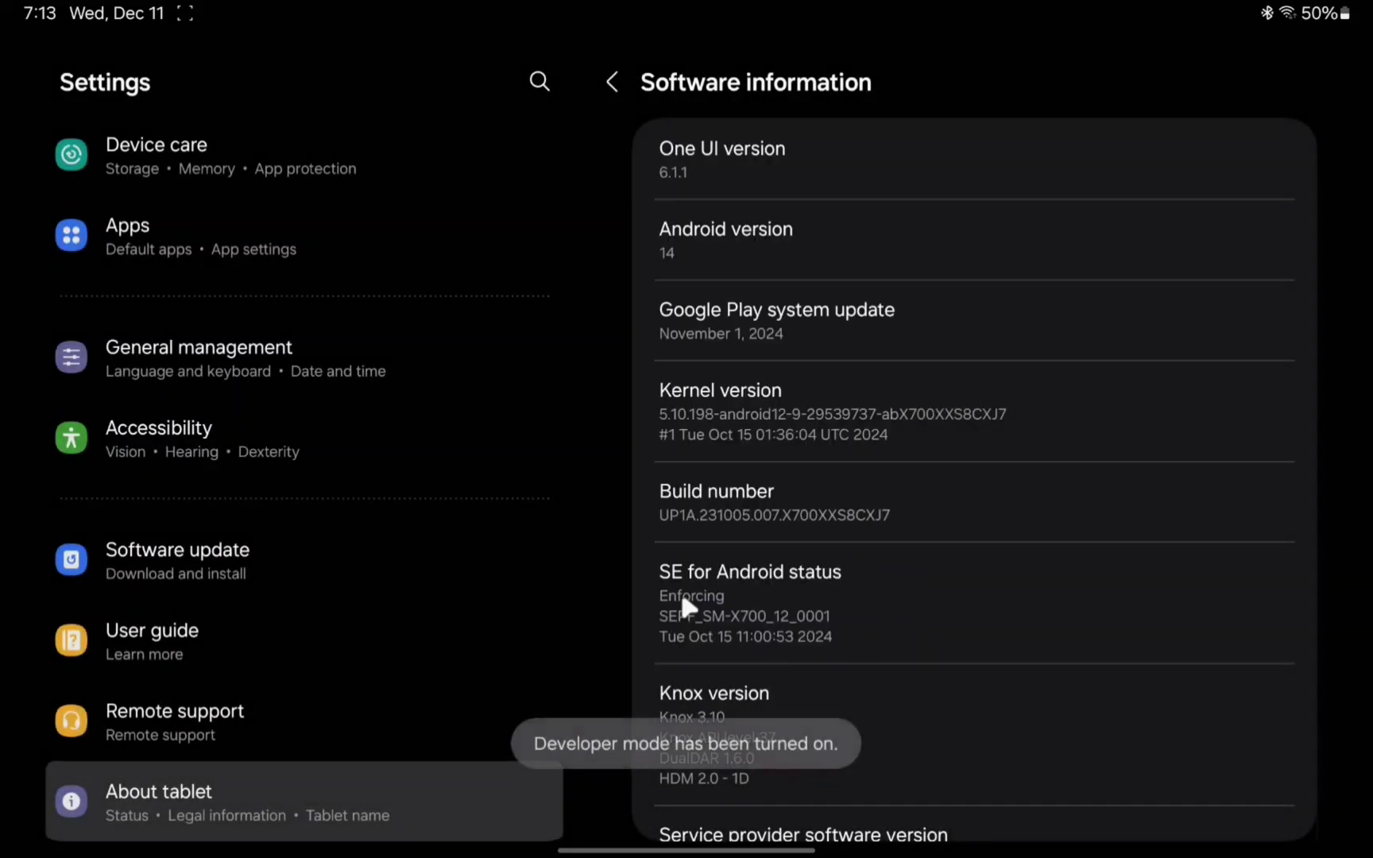
scroll(400, 719, down, 2)
click(222, 781)
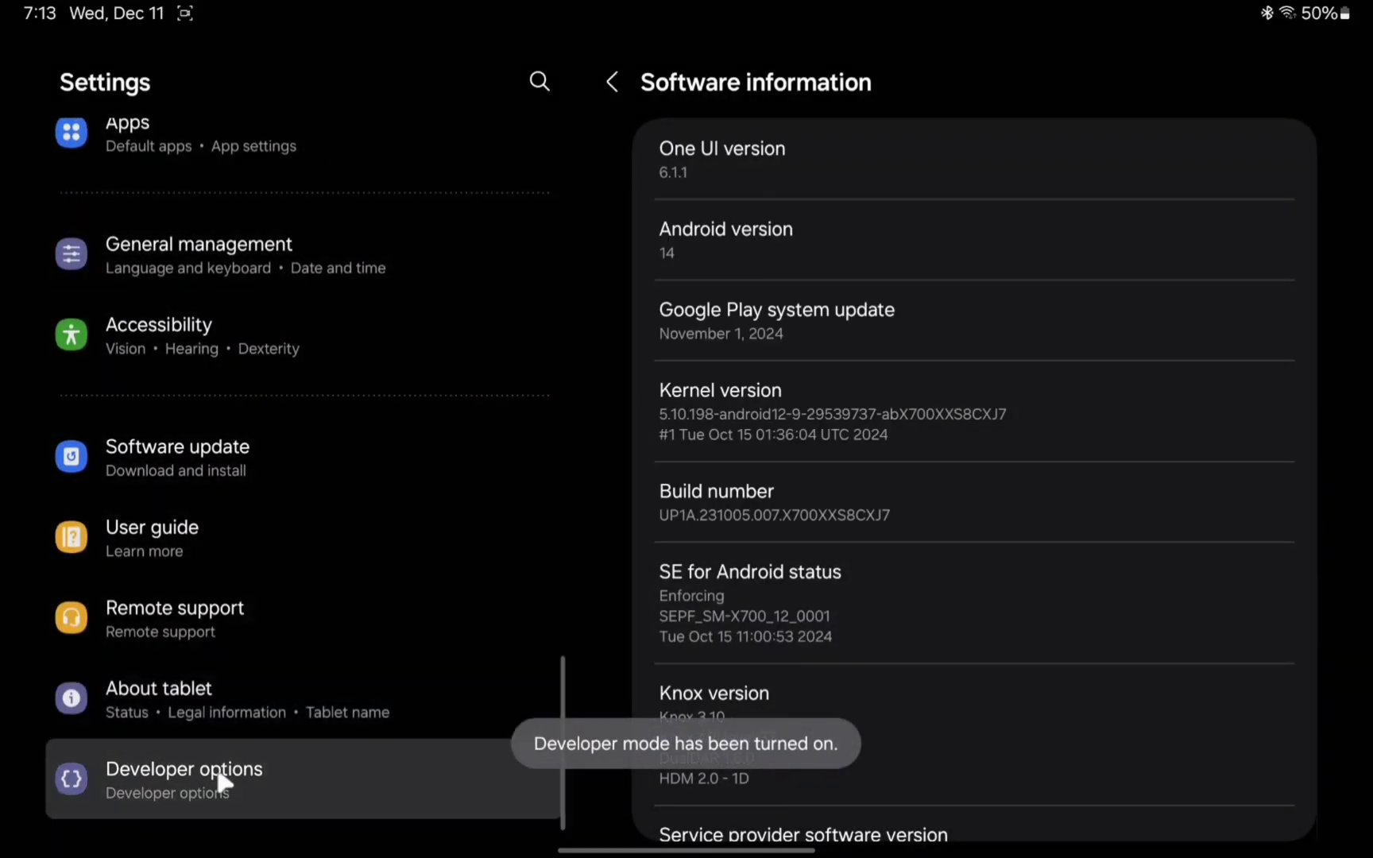
drag(879, 670, 869, 442)
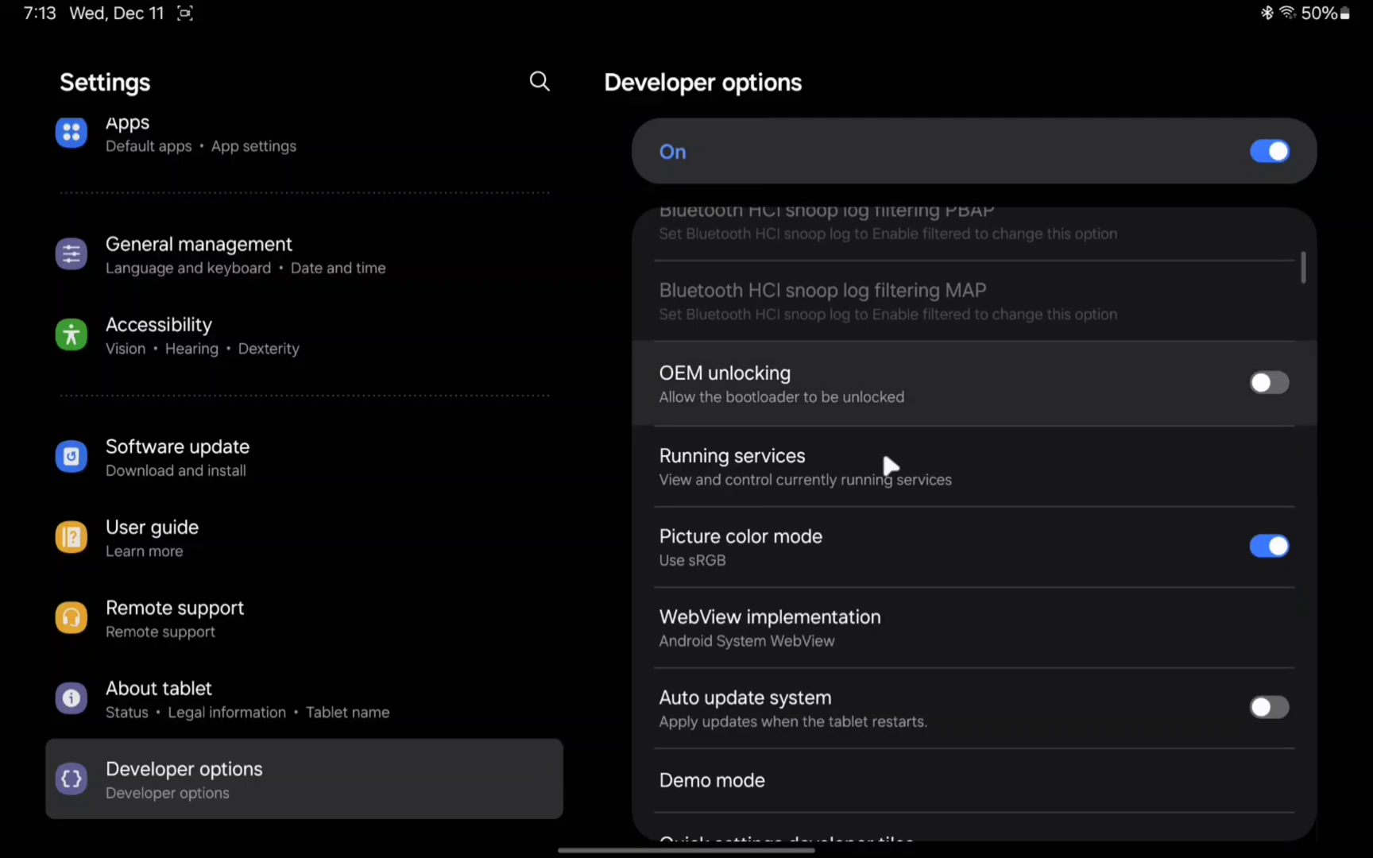
drag(865, 658, 874, 394)
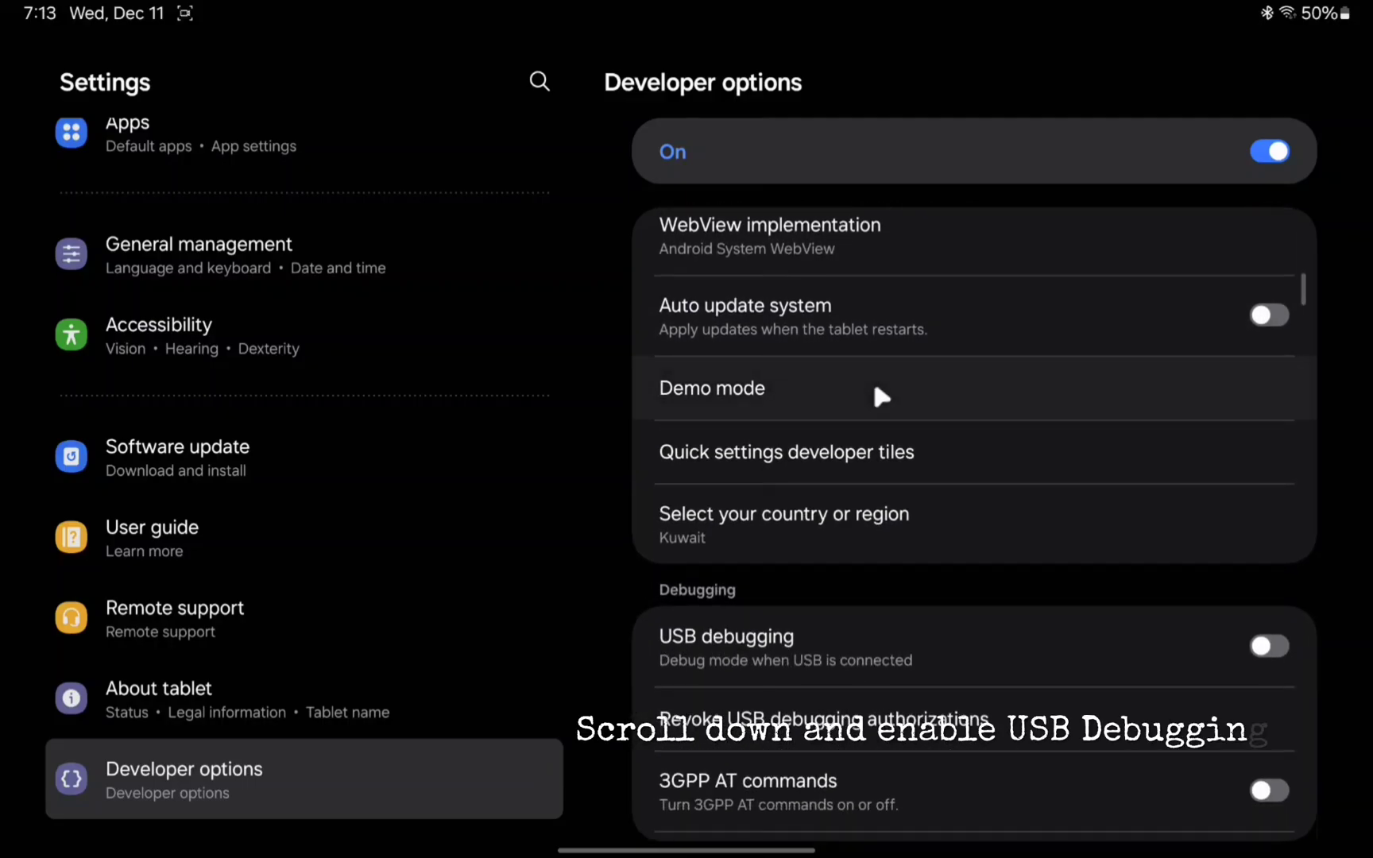
- Enable USB debugging (allowing it) and Wireless debugging, and open the Wireless debugging details
click(1270, 646)
click(1105, 767)
drag(1083, 772, 1031, 600)
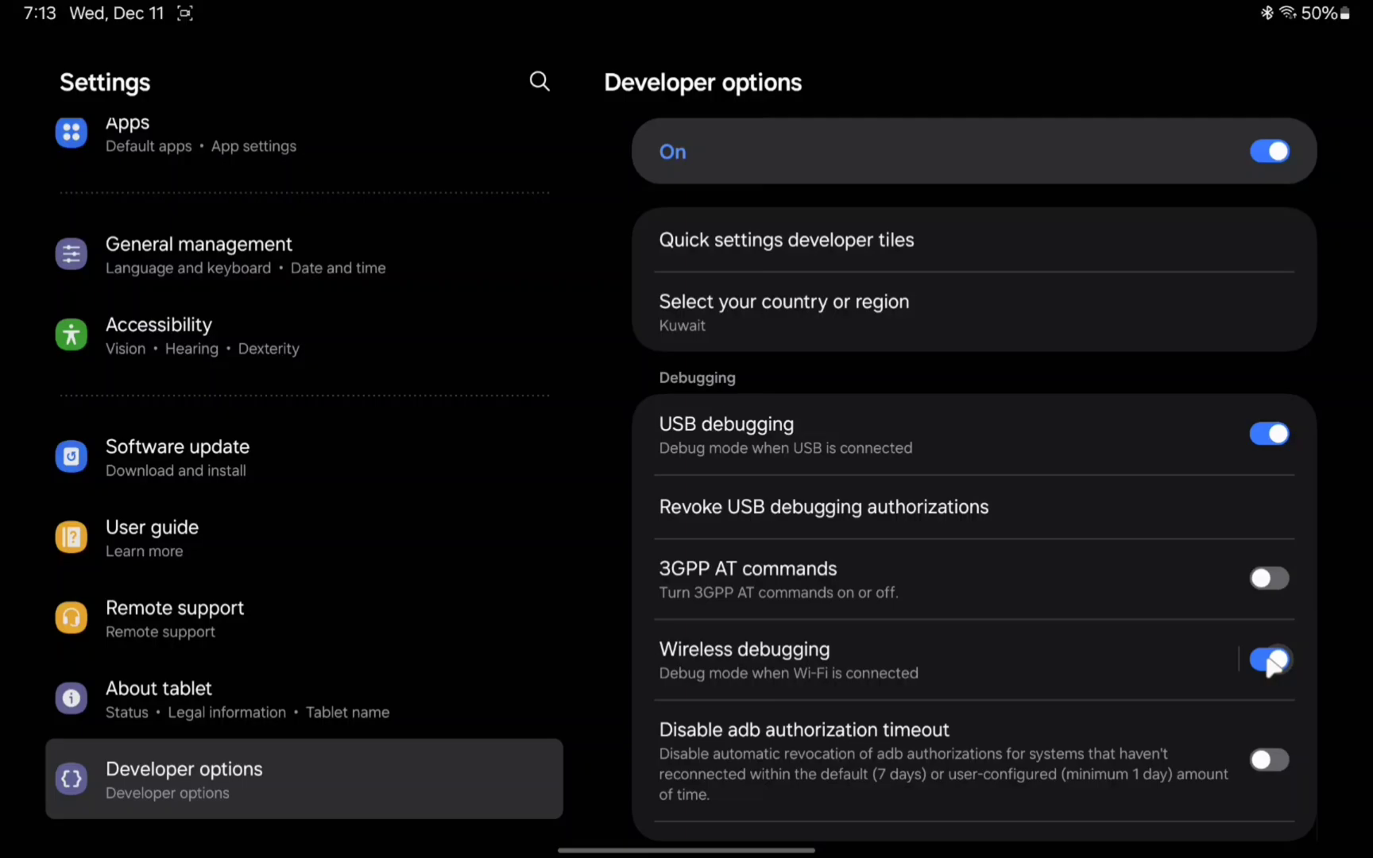
click(979, 658)
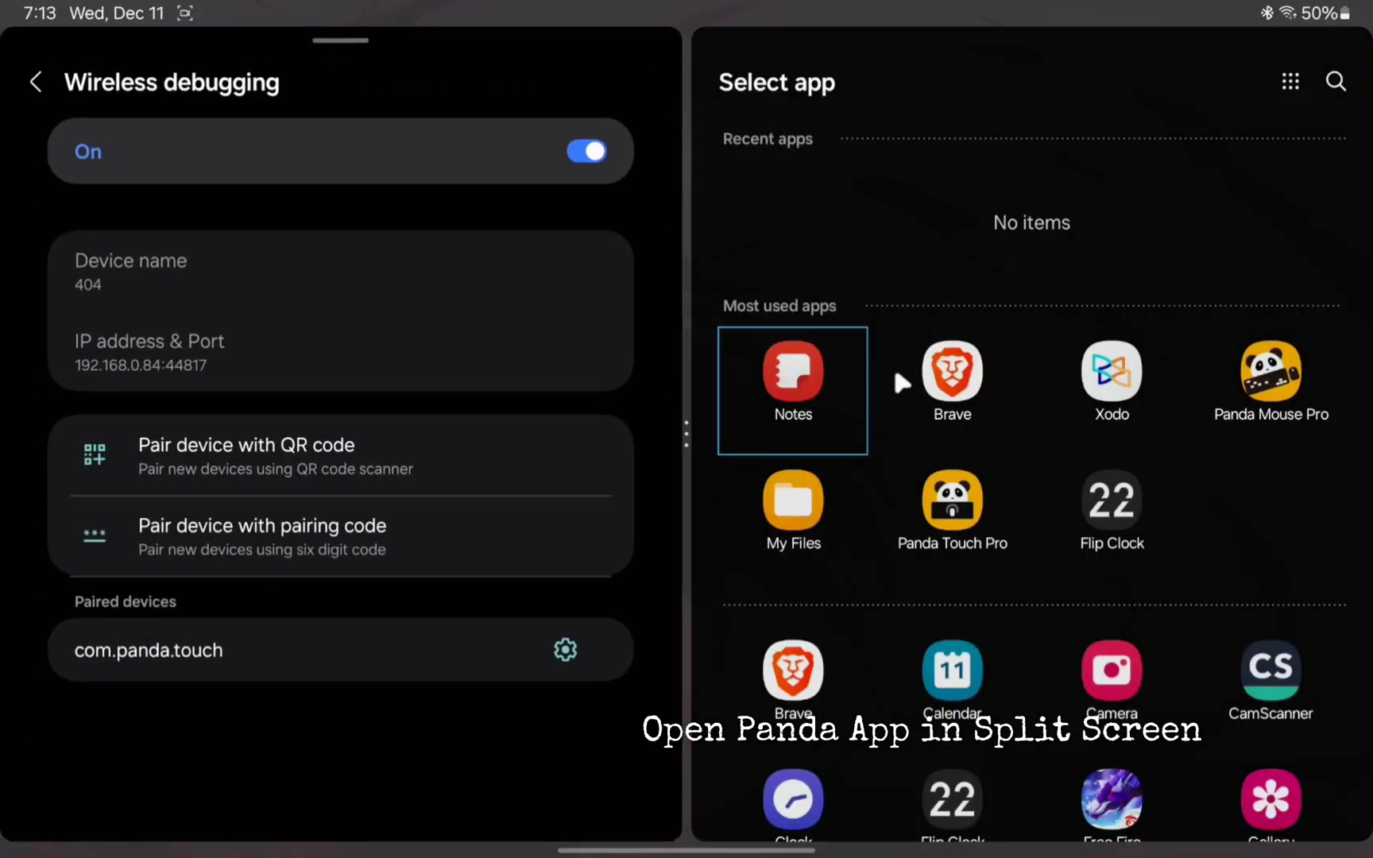
- Launch Panda Touch Pro in split screen, answer its notification prompt, and open activation steps
click(955, 519)
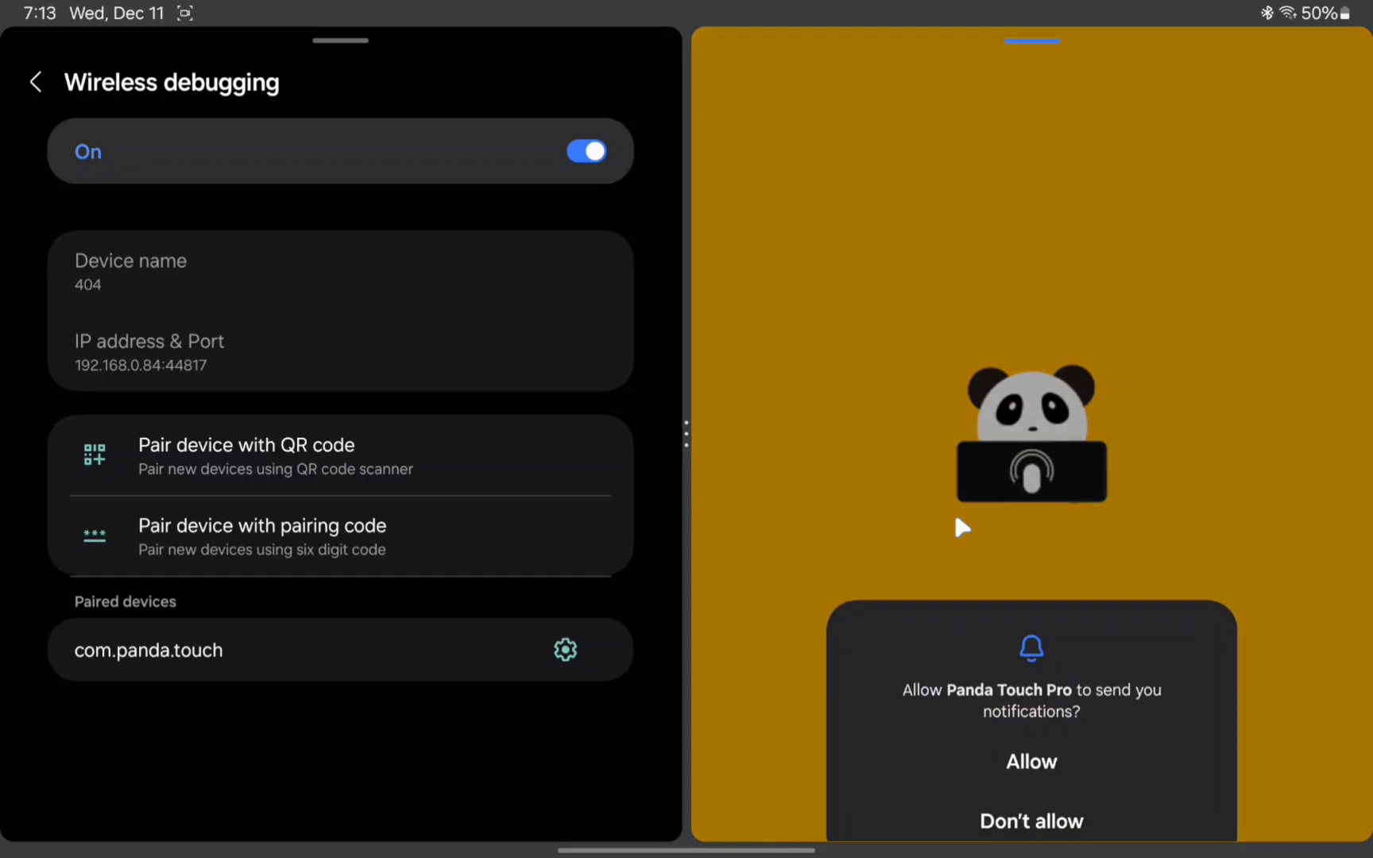
click(1030, 716)
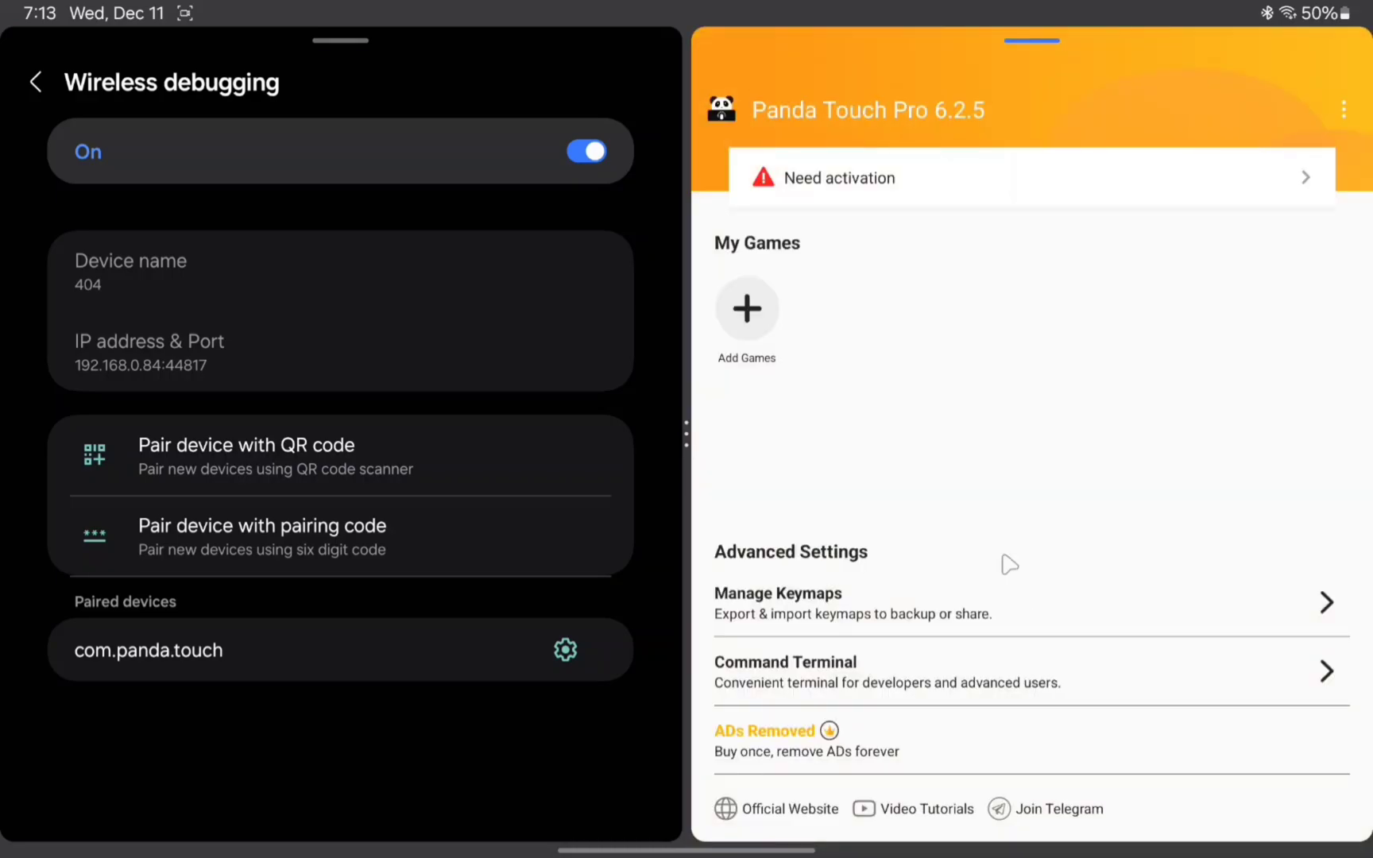
click(978, 204)
- Pair Panda Touch Pro via wireless debugging using the six-digit code entered in By Splitscreen
click(986, 289)
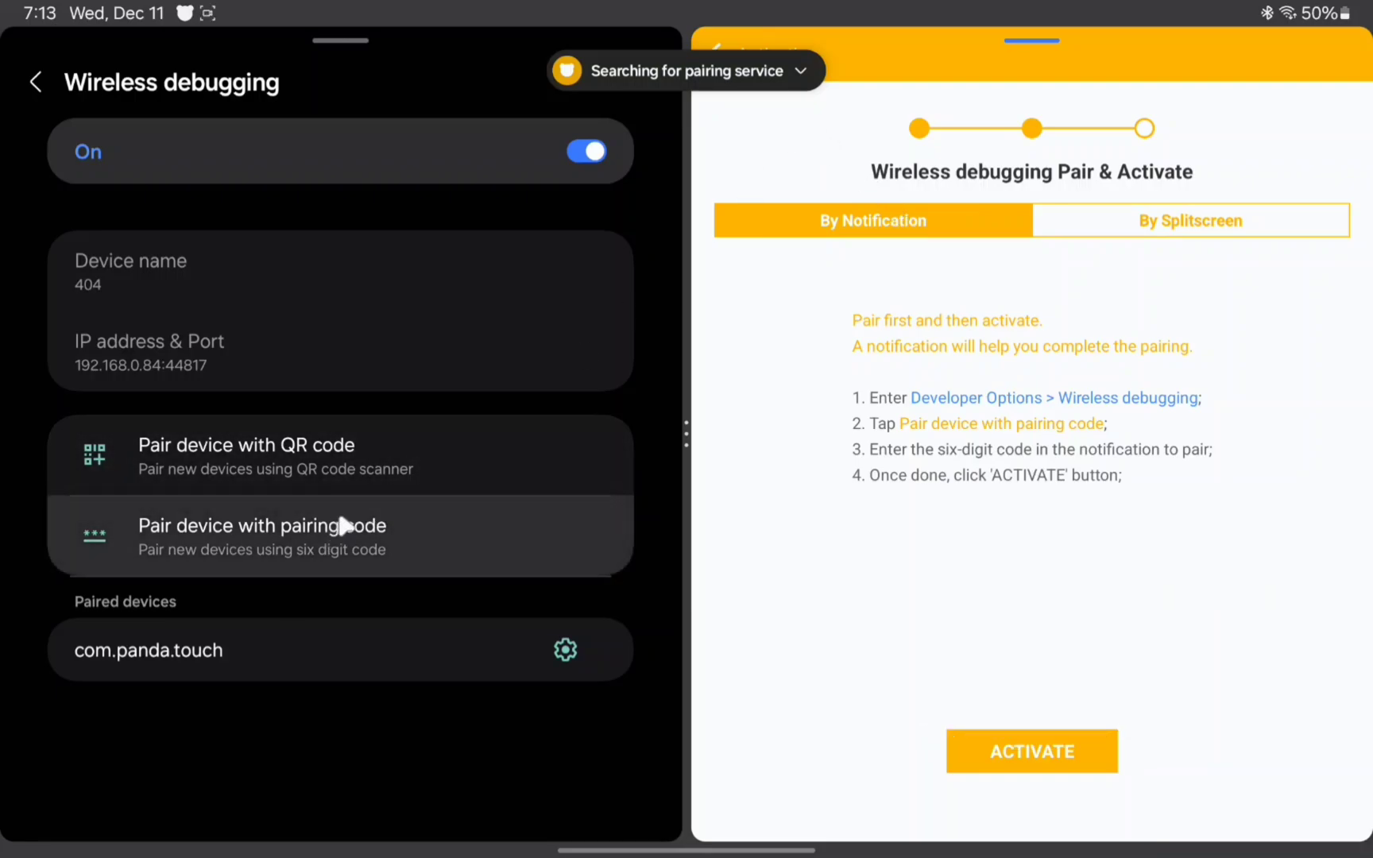
click(348, 532)
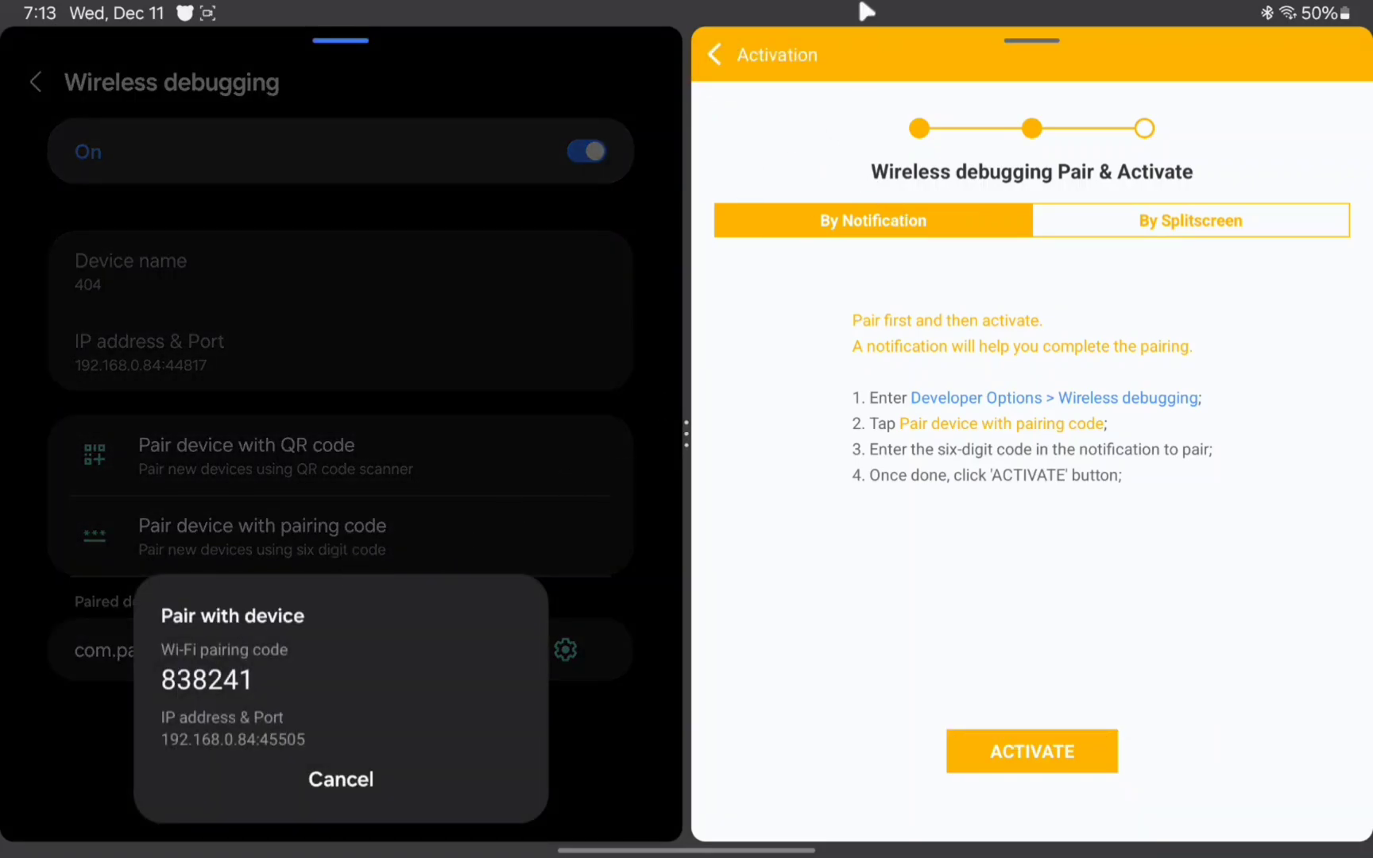
click(1192, 220)
click(837, 287)
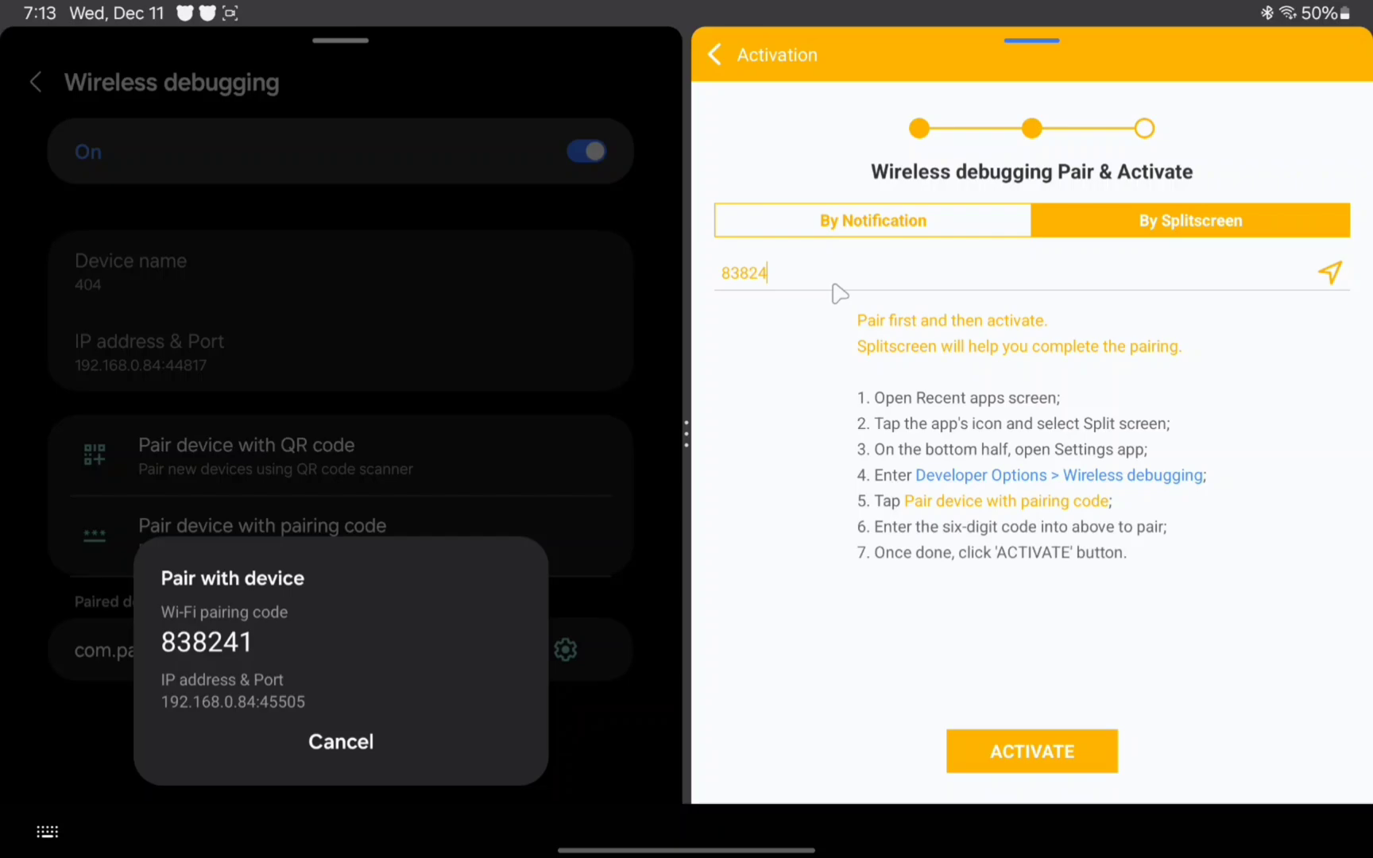
click(1332, 273)
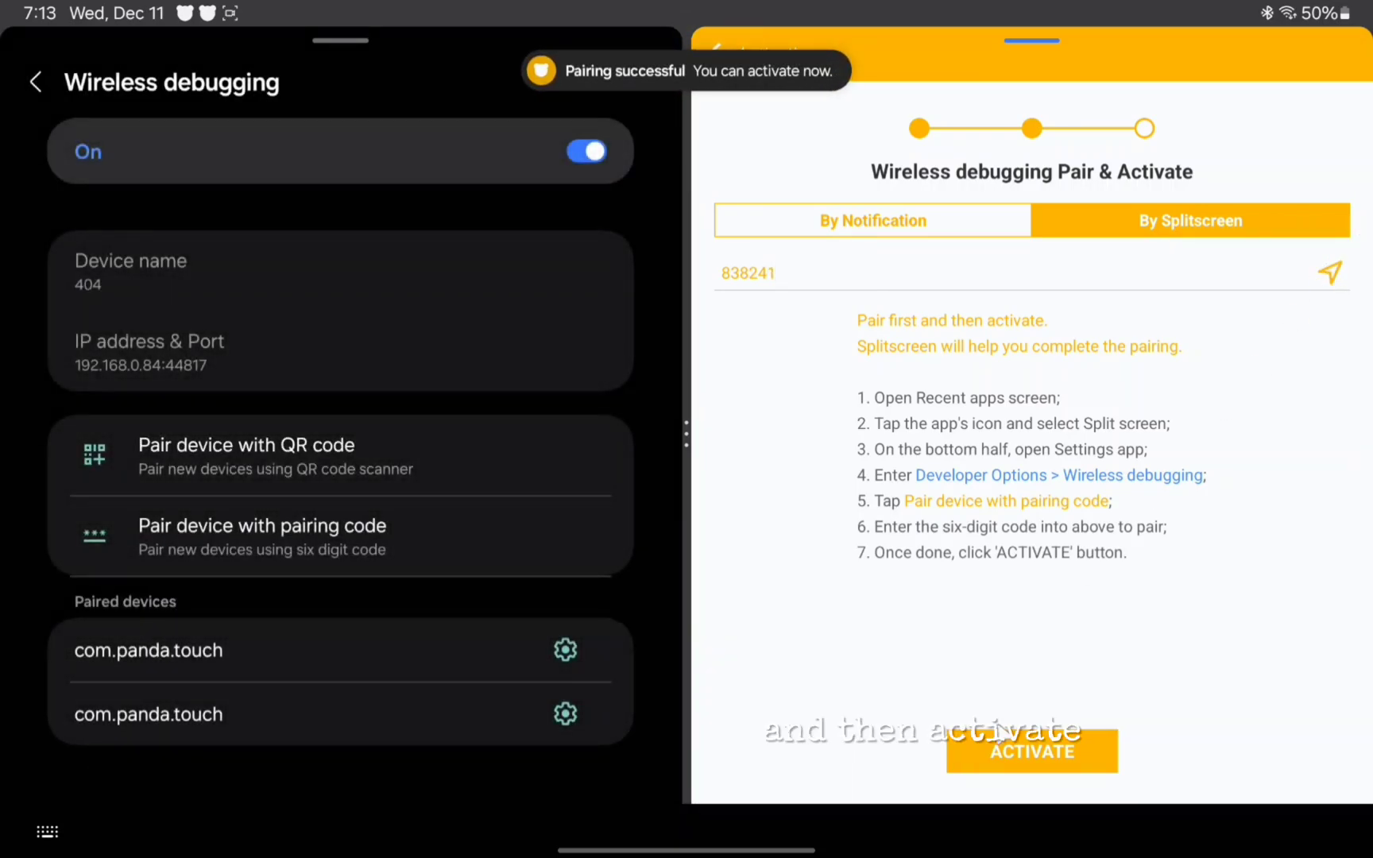
- Activate Panda Touch Pro, return to its main screen, and bring up the Add Games list
click(1001, 757)
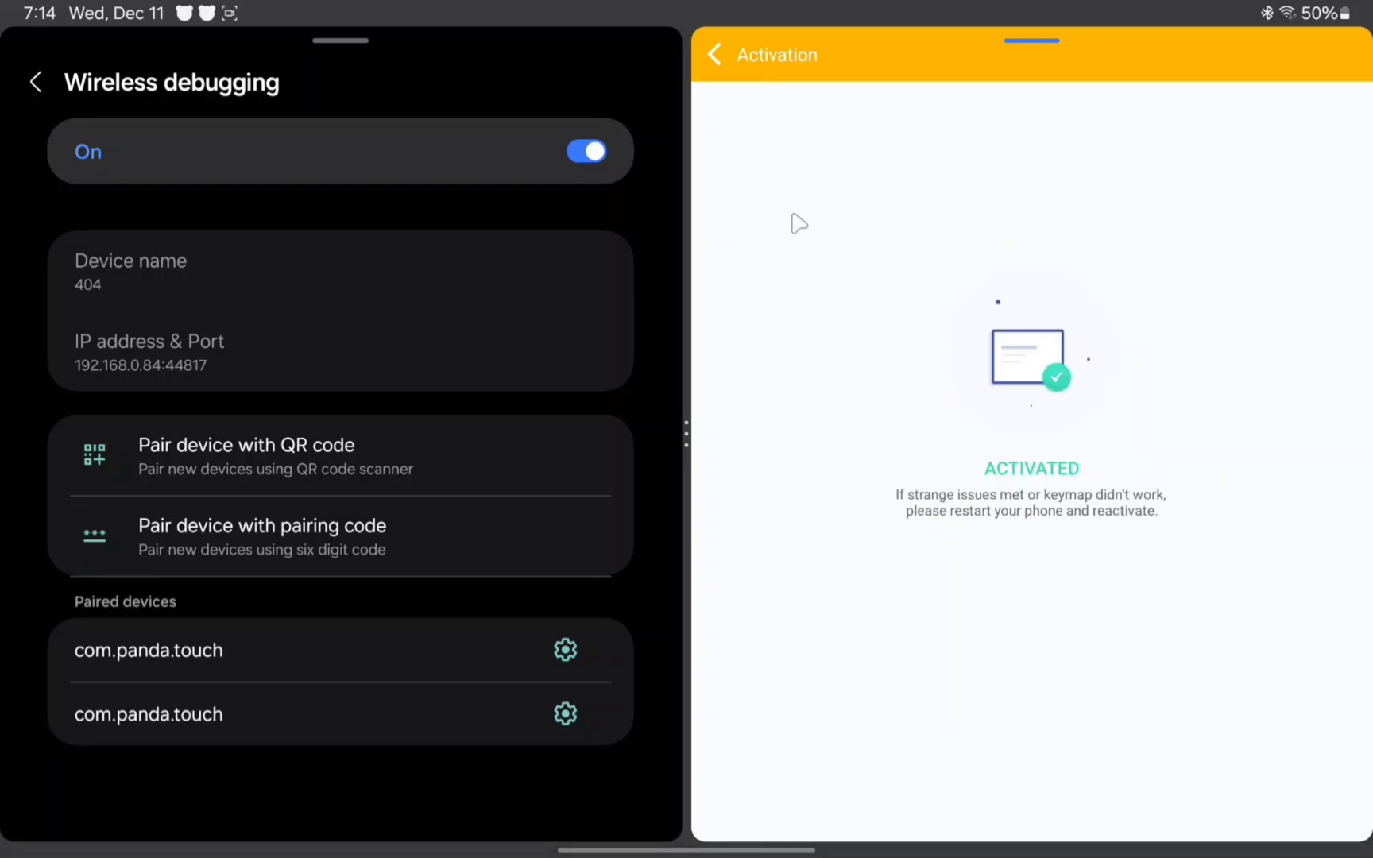
click(723, 69)
click(748, 411)
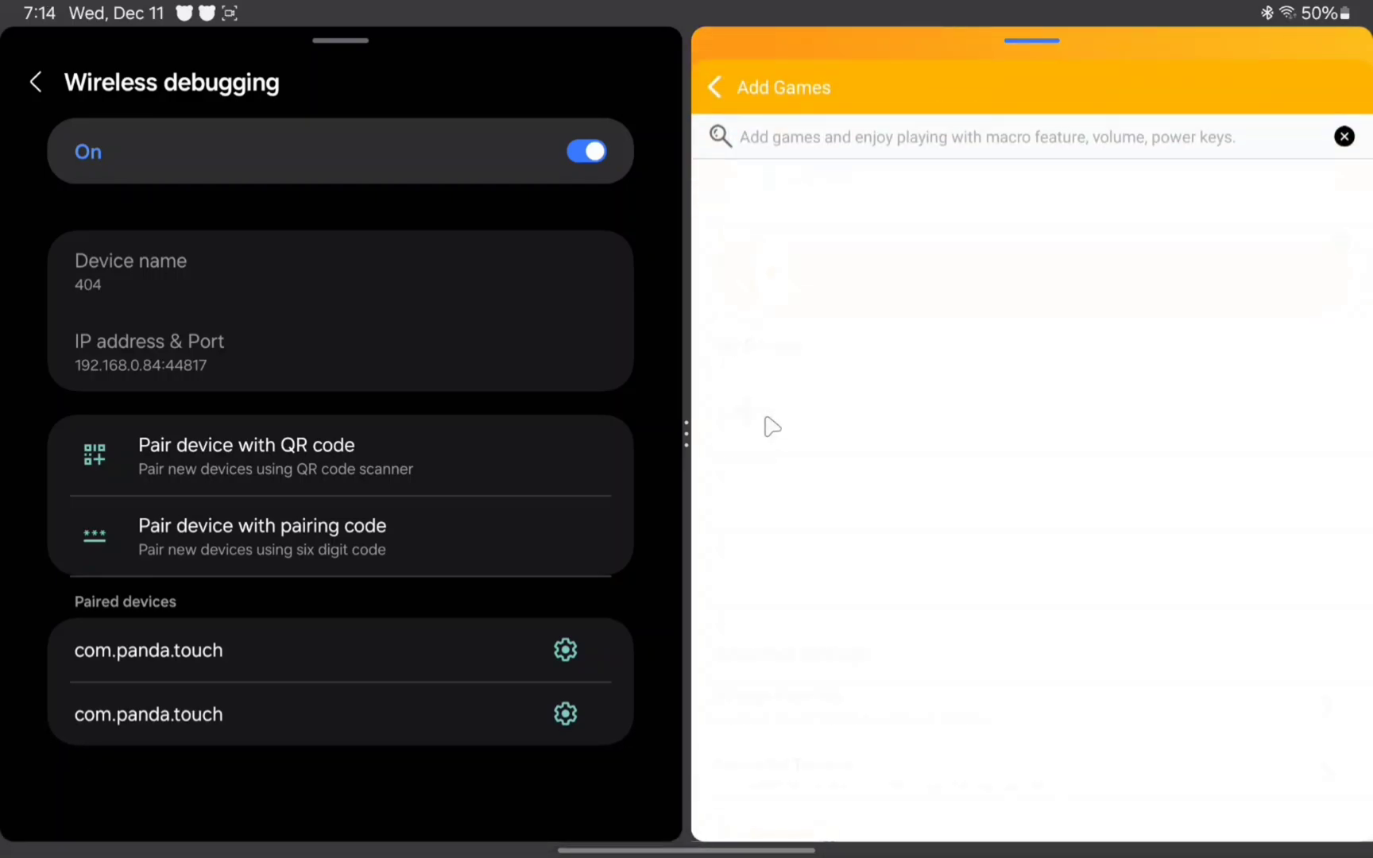
- Add Free Fire, let Panda Touch Pro appear on top, and make its battery usage unrestricted
click(1272, 724)
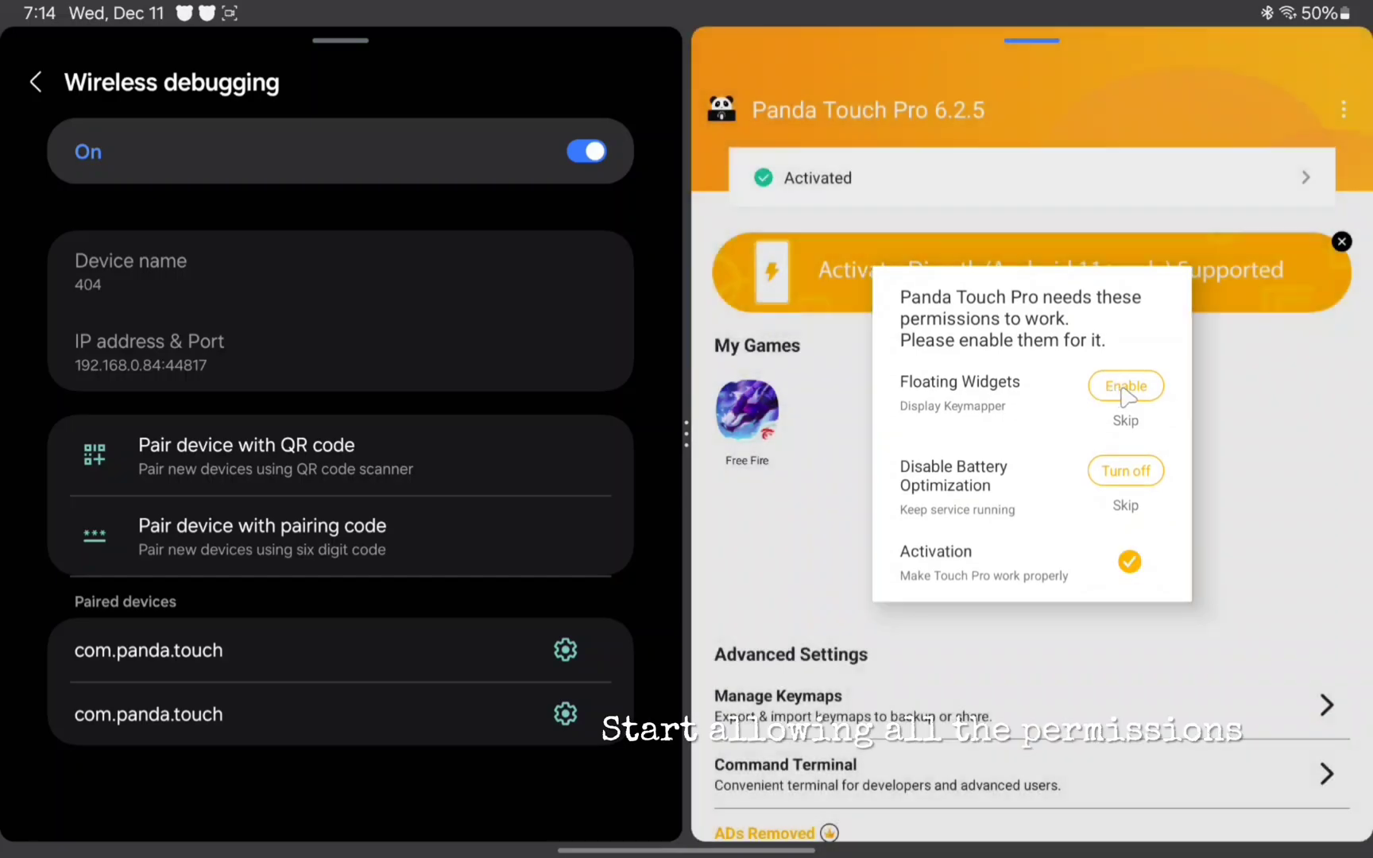
click(1118, 397)
scroll(1123, 695, down, 10)
scroll(1139, 708, down, 2)
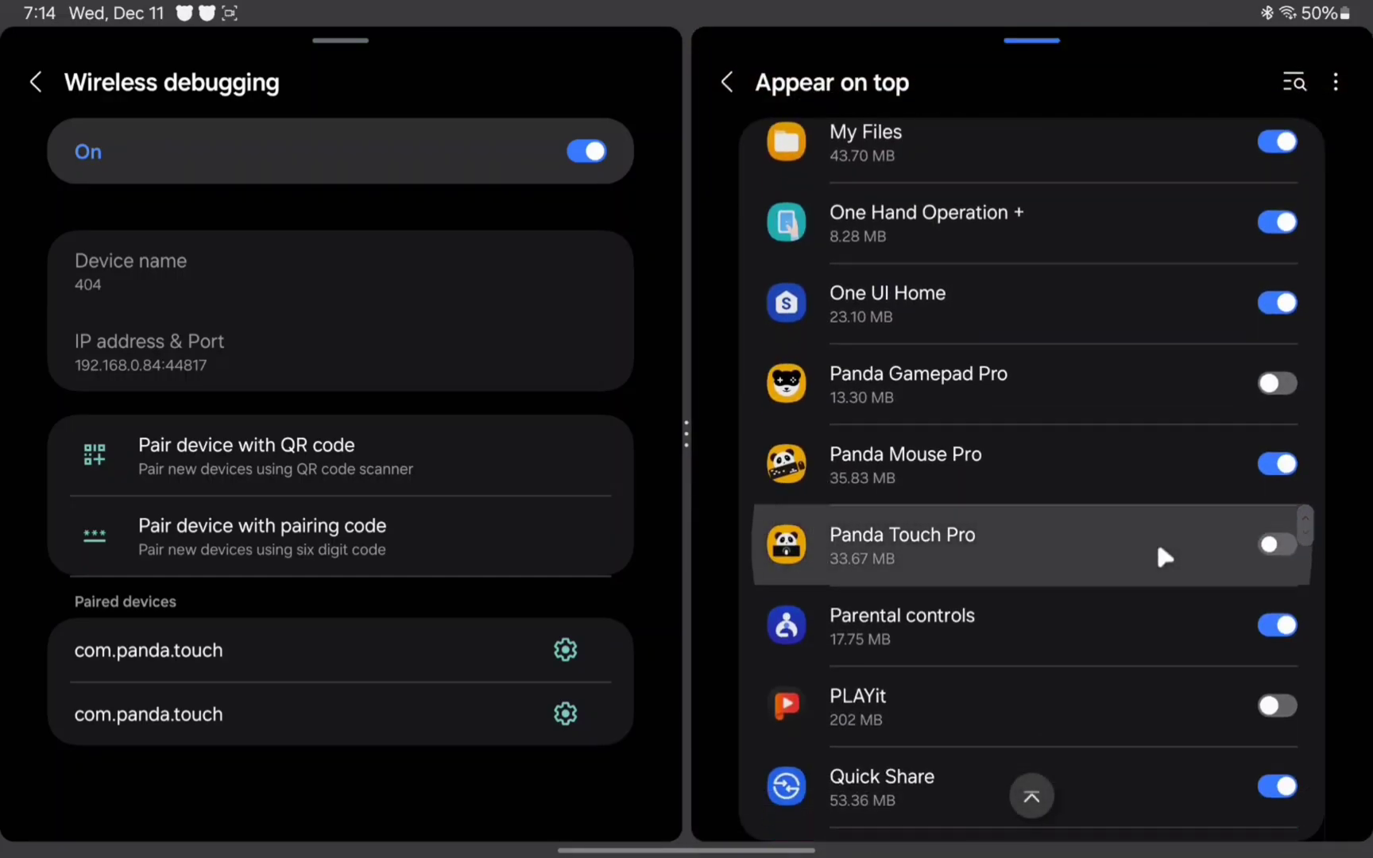
click(1264, 545)
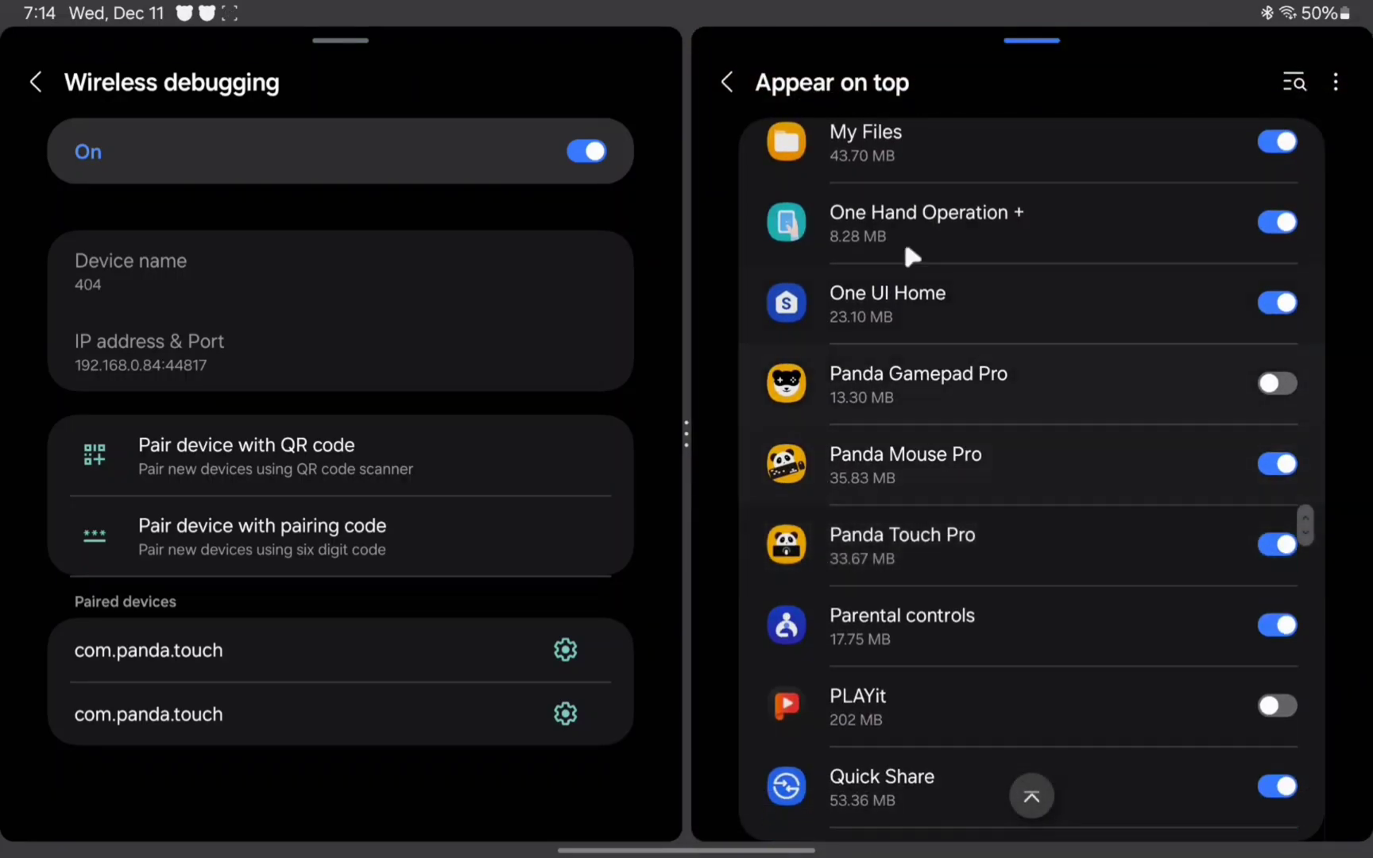
click(728, 82)
click(1138, 472)
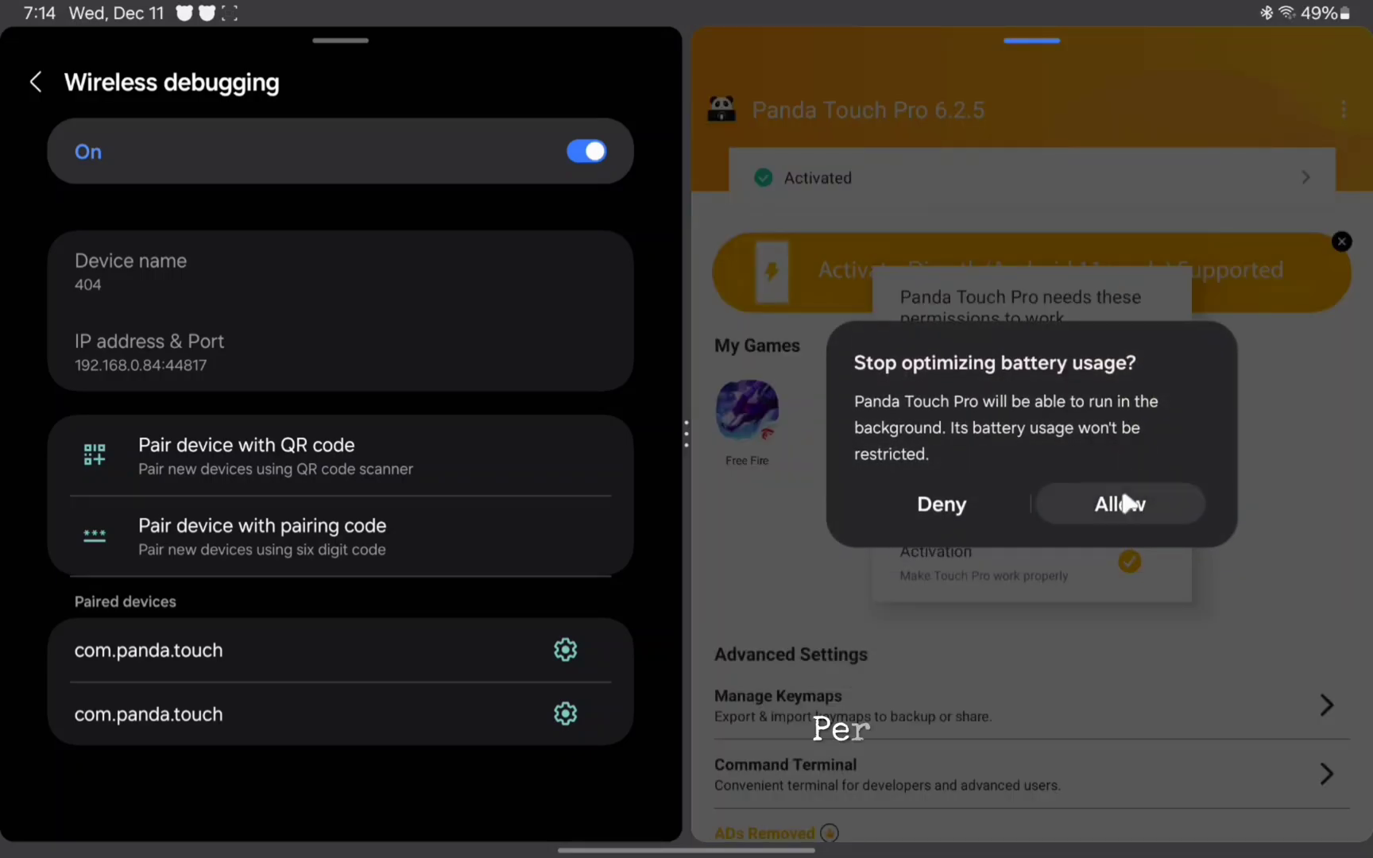
click(1122, 501)
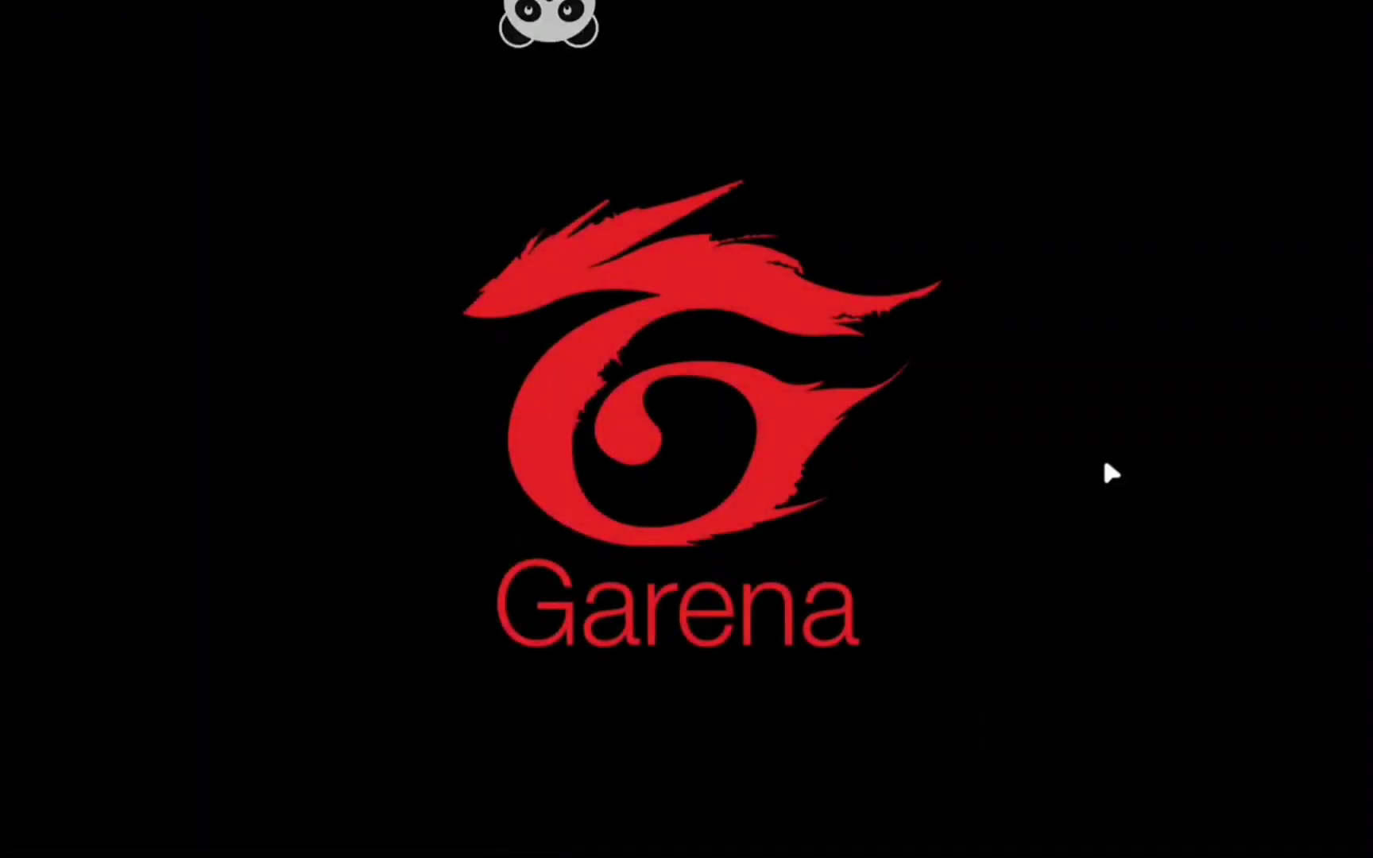